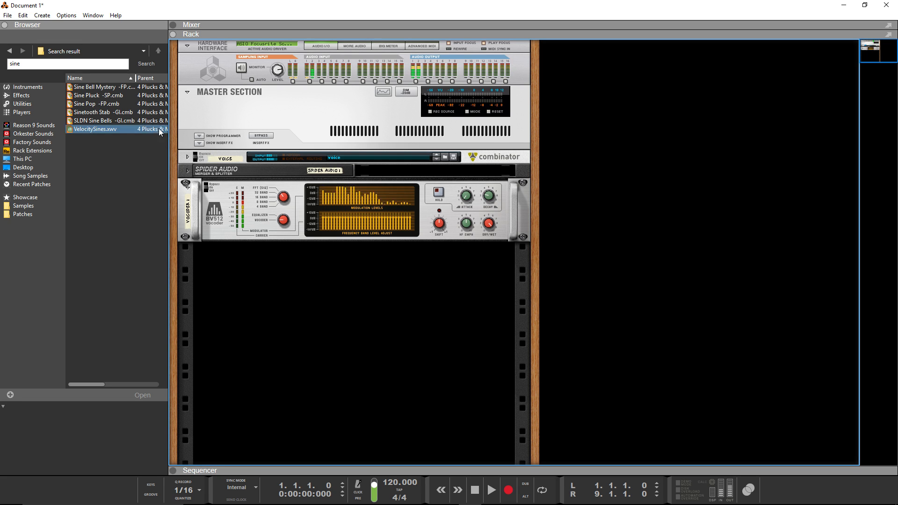
Step: Load the Sine Pluck -SP.cmb Combinator patch into a new rack column beside the existing devices
{"action": "left_click_drag", "start_coordinate": [89, 96], "coordinate": [484, 180]}
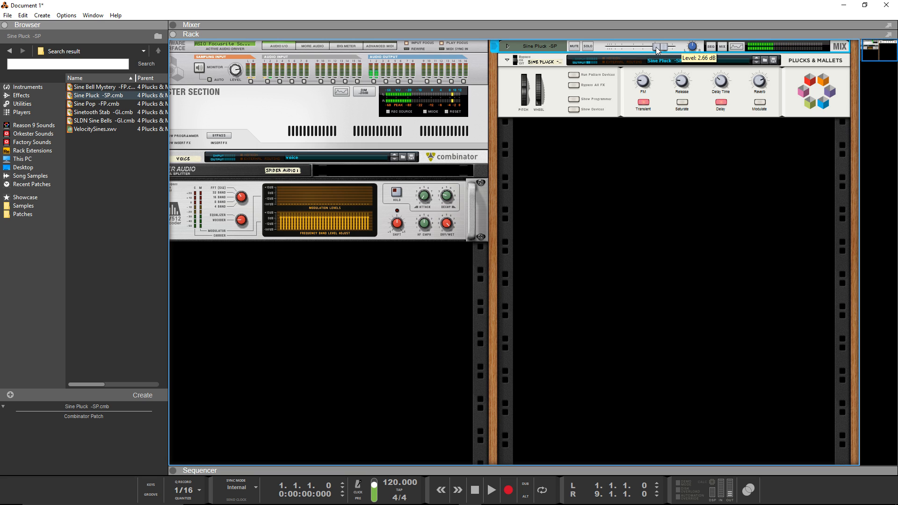
{"action": "left_click", "coordinate": [606, 244]}
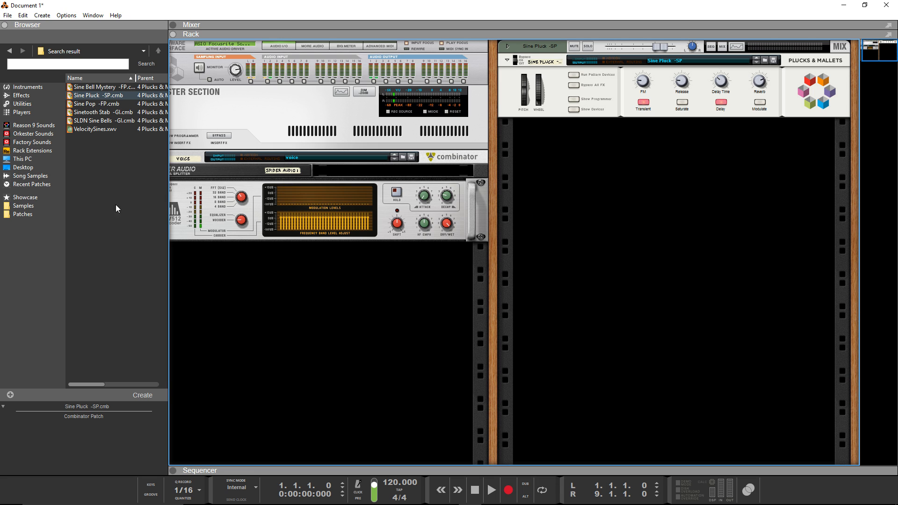
Step: Add an empty Combinator below the Sine Pluck device and place a microMIX line mixer inside it
{"action": "left_click", "coordinate": [22, 103]}
{"action": "left_click_drag", "start_coordinate": [116, 94], "coordinate": [602, 272]}
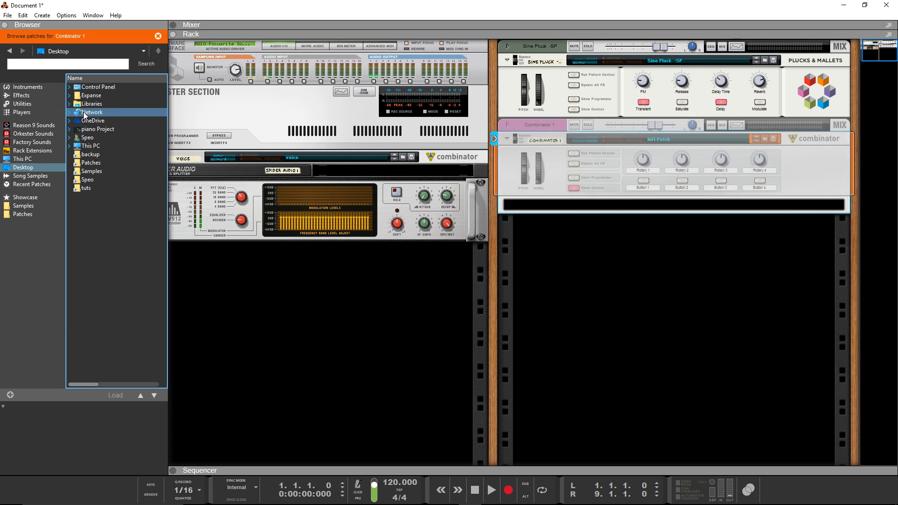
{"action": "left_click", "coordinate": [22, 103]}
{"action": "left_click_drag", "start_coordinate": [125, 258], "coordinate": [557, 210]}
Step: Add a Malström Graintable Synthesizer and a Thor Polysonic Synthesizer inside the new Combinator, below its line mixer
{"action": "left_click", "coordinate": [35, 87]}
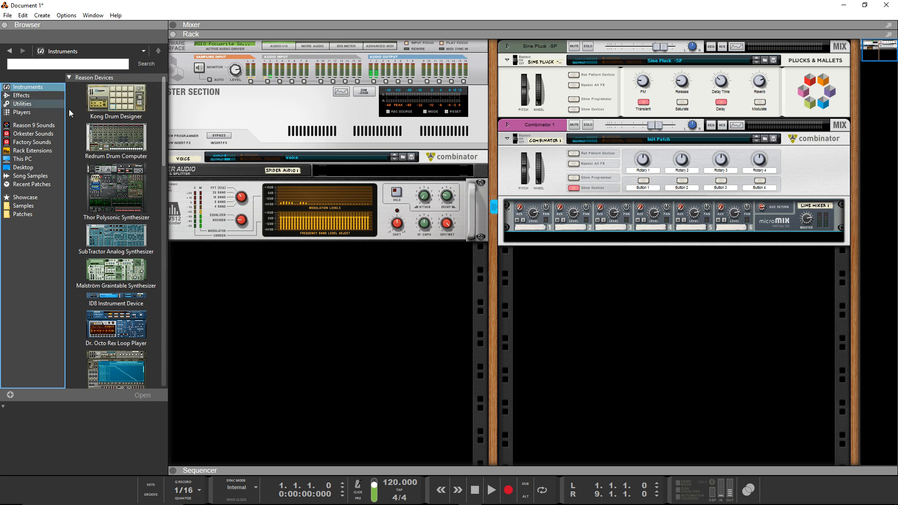
{"action": "left_click_drag", "start_coordinate": [105, 274], "coordinate": [603, 227]}
{"action": "left_click", "coordinate": [35, 87]}
{"action": "left_click_drag", "start_coordinate": [116, 190], "coordinate": [580, 370]}
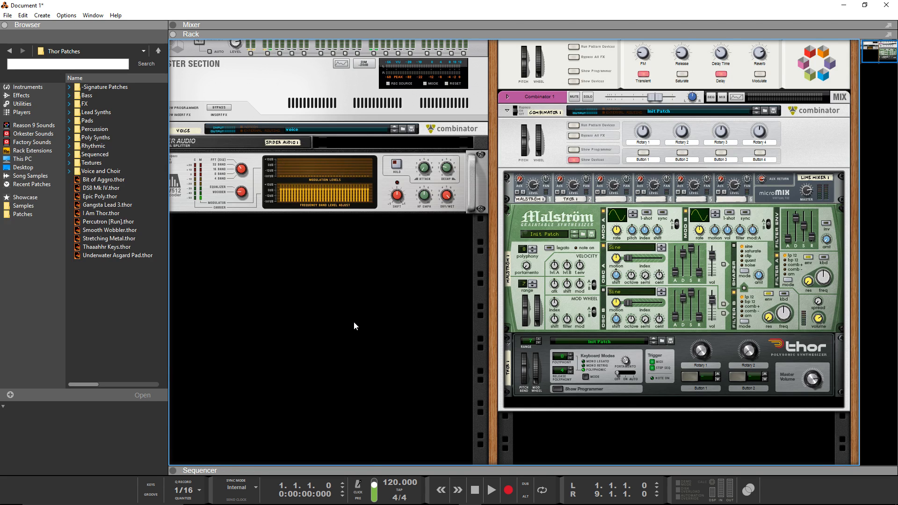
Step: Show the new Combinator's programmer and turn off Receive Notes for the Malström
{"action": "scroll", "coordinate": [353, 321], "scroll_direction": "down", "scroll_amount": 1}
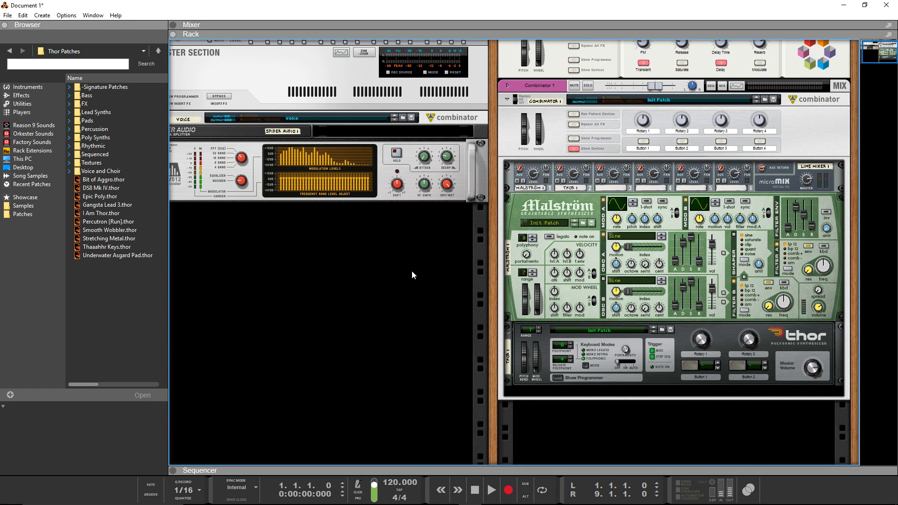
{"action": "left_click", "coordinate": [574, 139]}
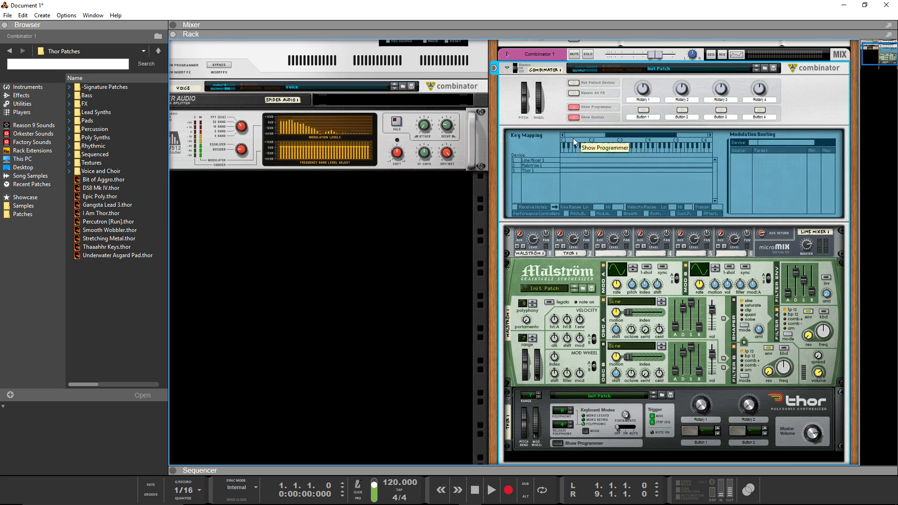
{"action": "left_click", "coordinate": [537, 165]}
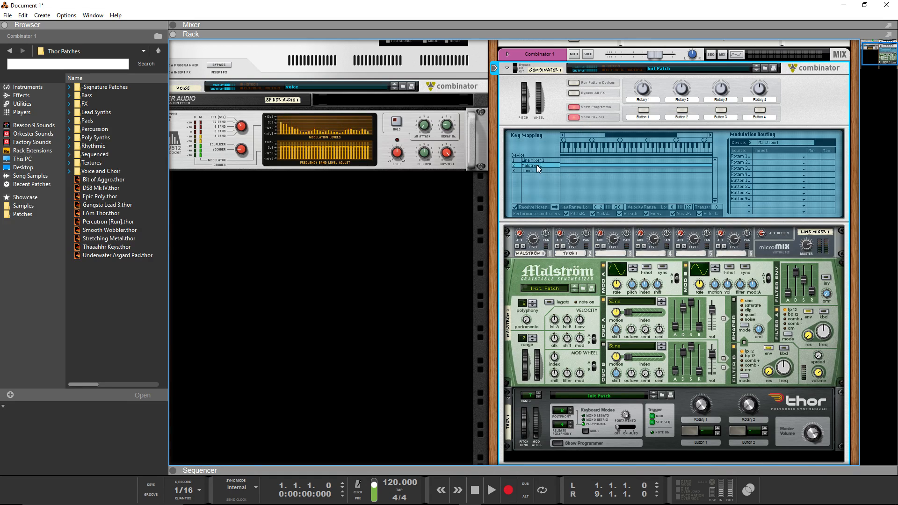
{"action": "left_click", "coordinate": [514, 207]}
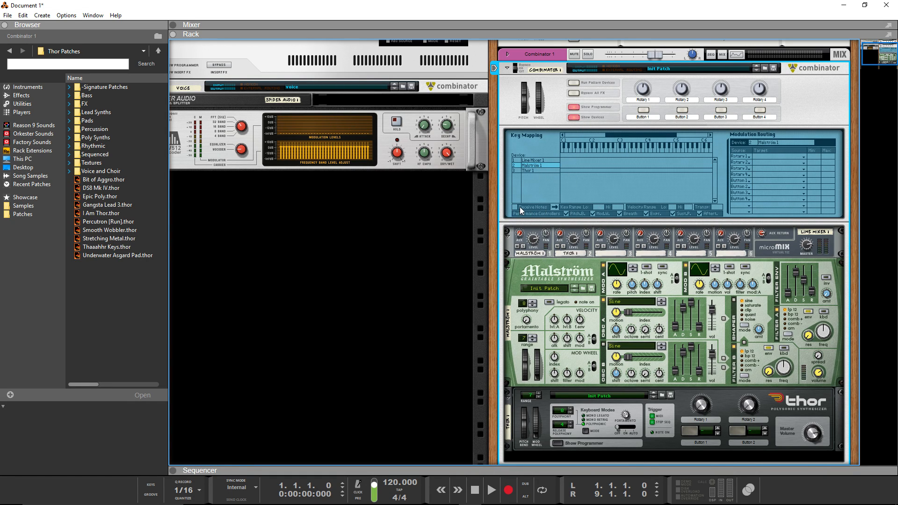
{"action": "scroll", "coordinate": [406, 265], "scroll_direction": "down", "scroll_amount": 1}
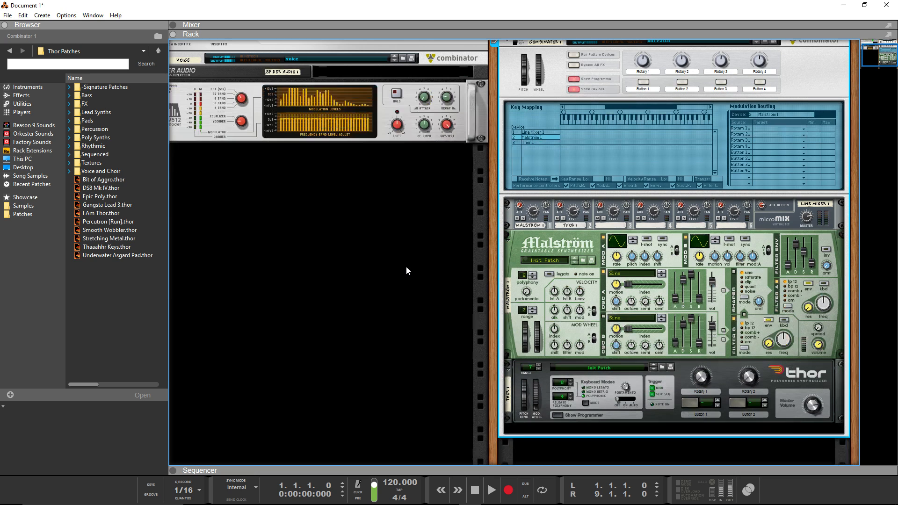
Step: Show Thor's programmer and lower the Mod Env release and decay, with the decay at about 10 ms
{"action": "scroll", "coordinate": [378, 313], "scroll_direction": "up", "scroll_amount": 1}
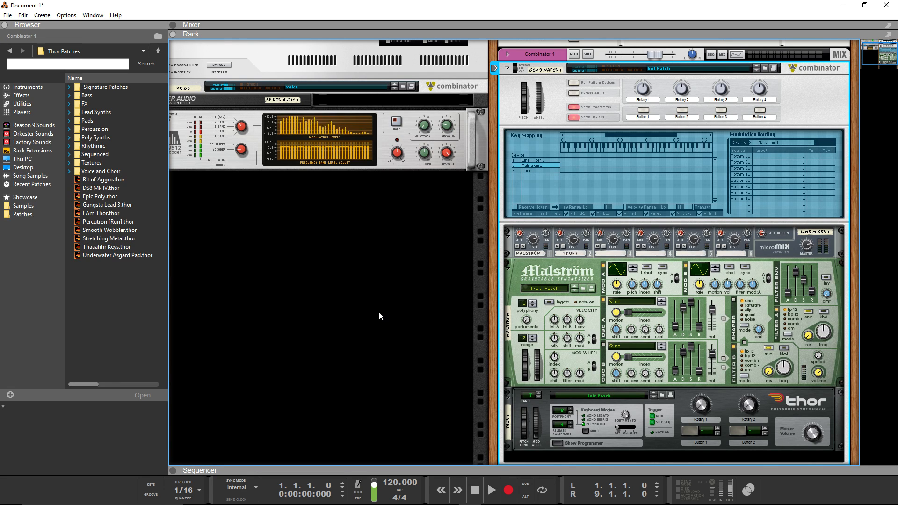
{"action": "scroll", "coordinate": [379, 313], "scroll_direction": "down", "scroll_amount": 1}
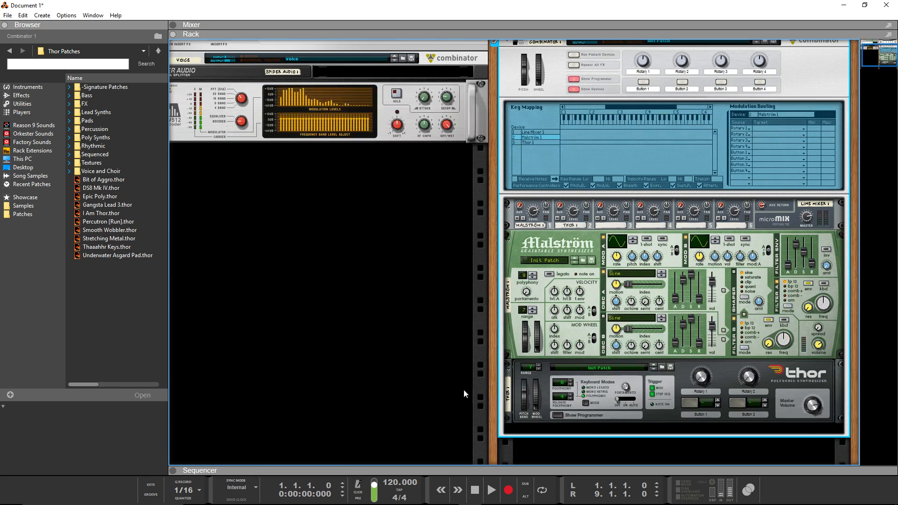
{"action": "left_click", "coordinate": [555, 415]}
{"action": "scroll", "coordinate": [456, 361], "scroll_direction": "down", "scroll_amount": 7}
{"action": "scroll", "coordinate": [465, 303], "scroll_direction": "up", "scroll_amount": 1}
{"action": "scroll", "coordinate": [465, 303], "scroll_direction": "down", "scroll_amount": 4}
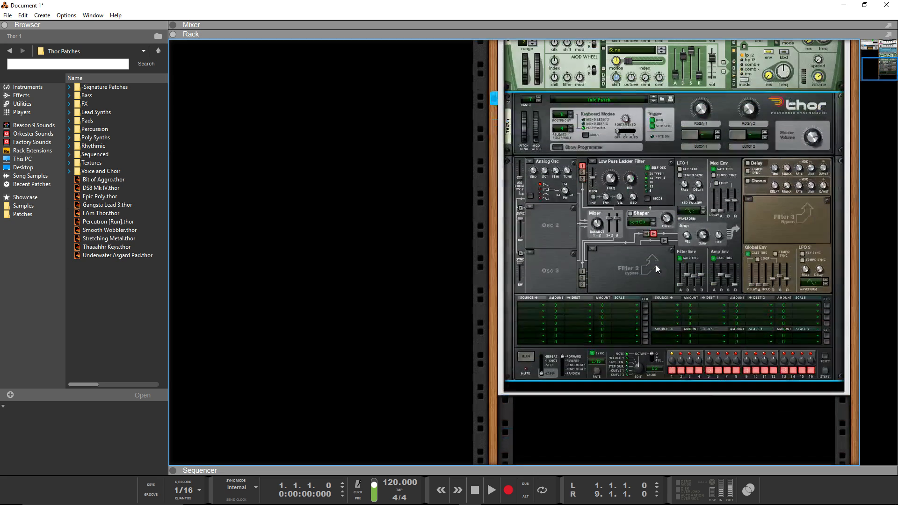
{"action": "left_click_drag", "start_coordinate": [738, 203], "coordinate": [738, 219]}
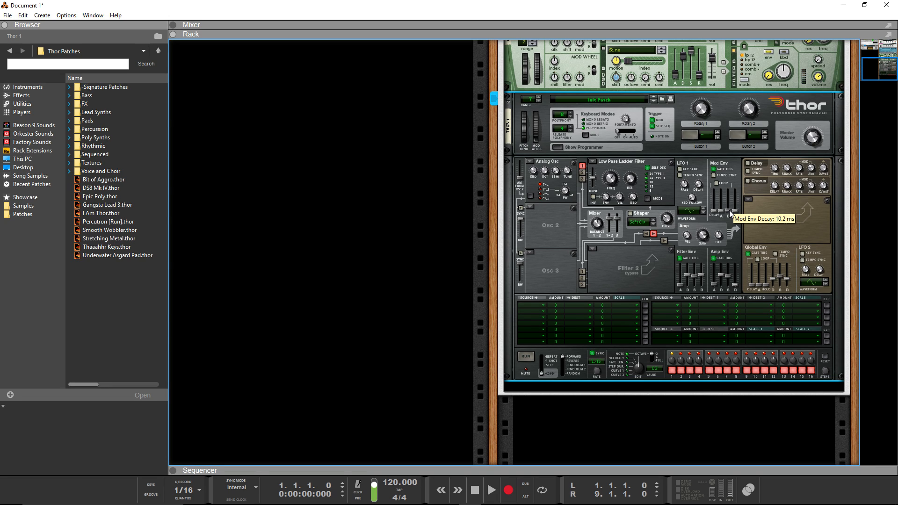
{"action": "left_click_drag", "start_coordinate": [729, 209], "coordinate": [729, 210]}
Step: Route Thor's Mod Env to CV Output 1 in the first row of the two-destination modulation matrix
{"action": "left_click", "coordinate": [666, 305]}
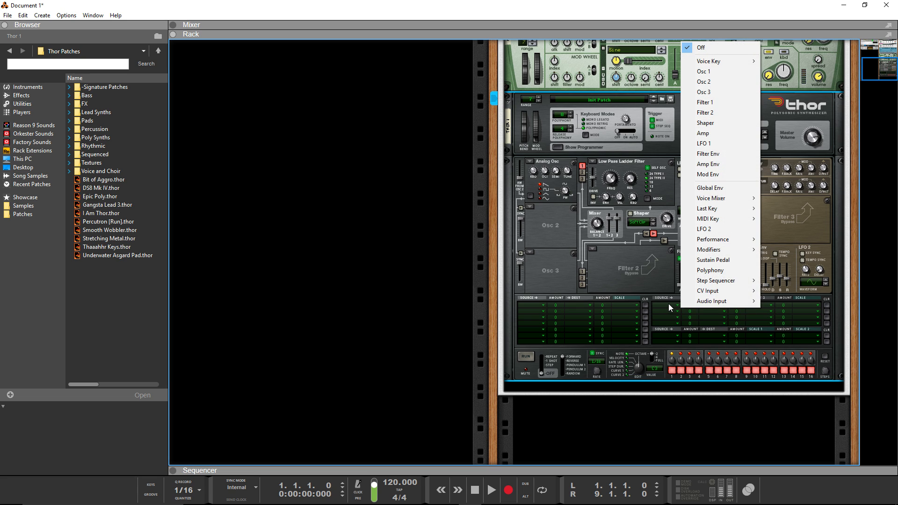
{"action": "left_click", "coordinate": [715, 179]}
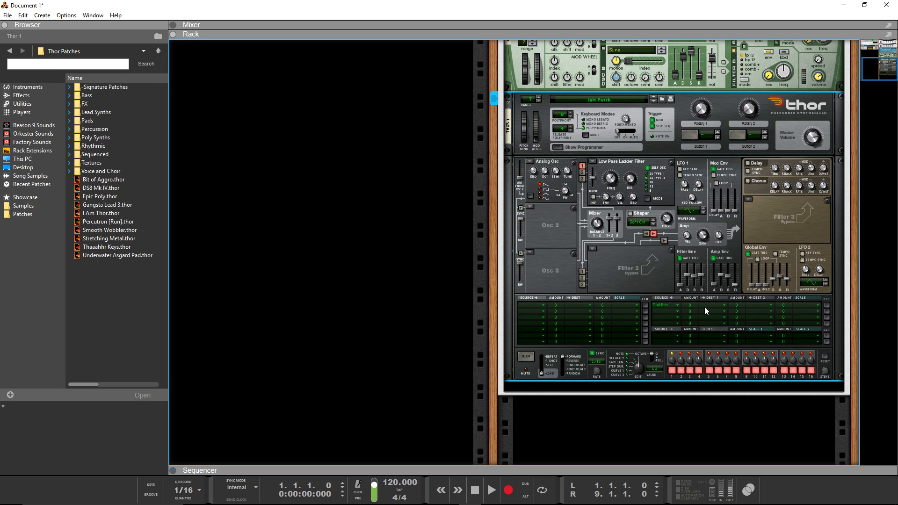
{"action": "left_click", "coordinate": [706, 305]}
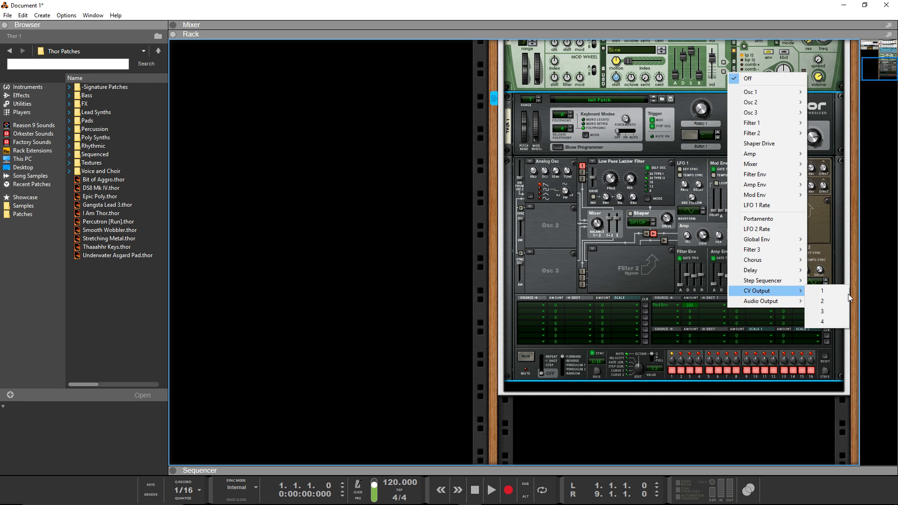
{"action": "left_click", "coordinate": [830, 291]}
Step: Cable Thor's CV 1 modulation output to the Malström's sequencer control gate input on the rear of the rack, and return to the front
{"action": "key", "text": "Tab"}
{"action": "scroll", "coordinate": [706, 275], "scroll_direction": "up", "scroll_amount": 1}
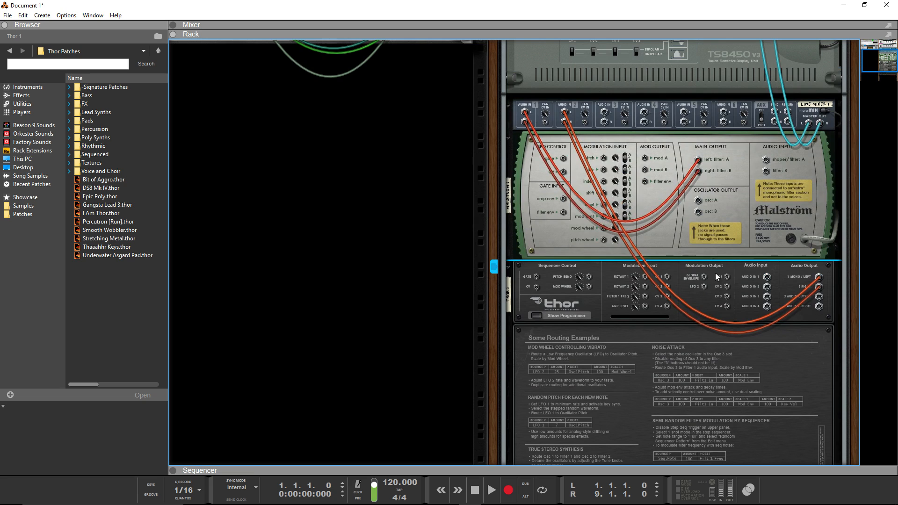
{"action": "left_click_drag", "start_coordinate": [726, 276], "coordinate": [563, 158]}
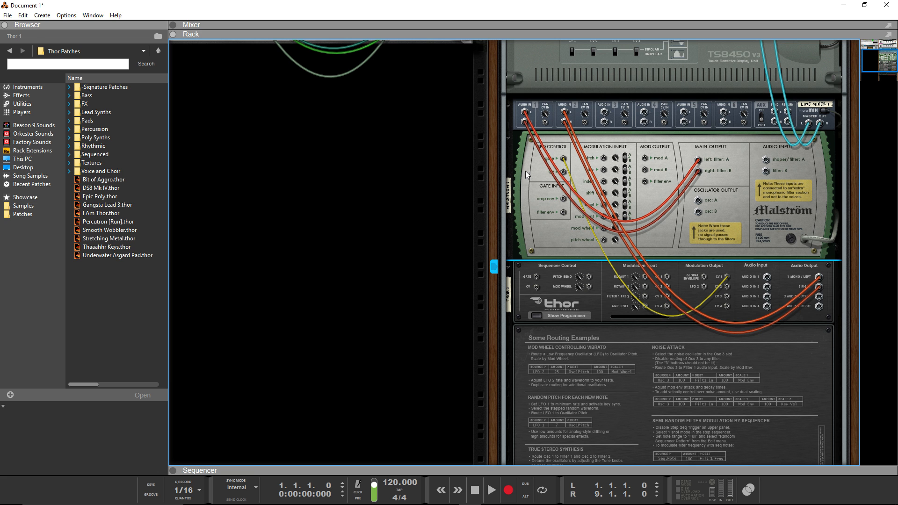
{"action": "key", "text": "Tab"}
{"action": "key", "text": "Tab"}
{"action": "key", "text": "Tab"}
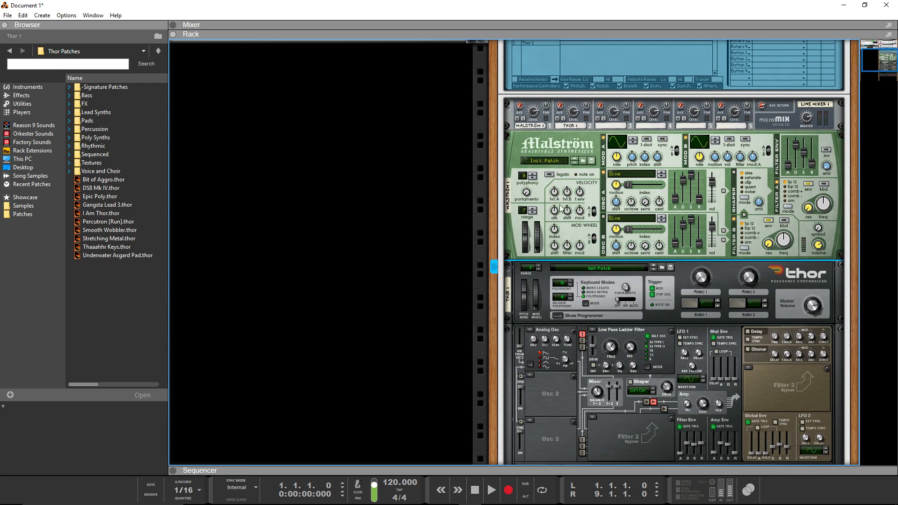
{"action": "key", "text": "Tab"}
{"action": "key", "text": "Tab"}
Step: Set the Malström's Osc A graintable to FX: Drip and raise Combinator 1's mix channel level to about 0.49 dB
{"action": "scroll", "coordinate": [540, 240], "scroll_direction": "up", "scroll_amount": 3}
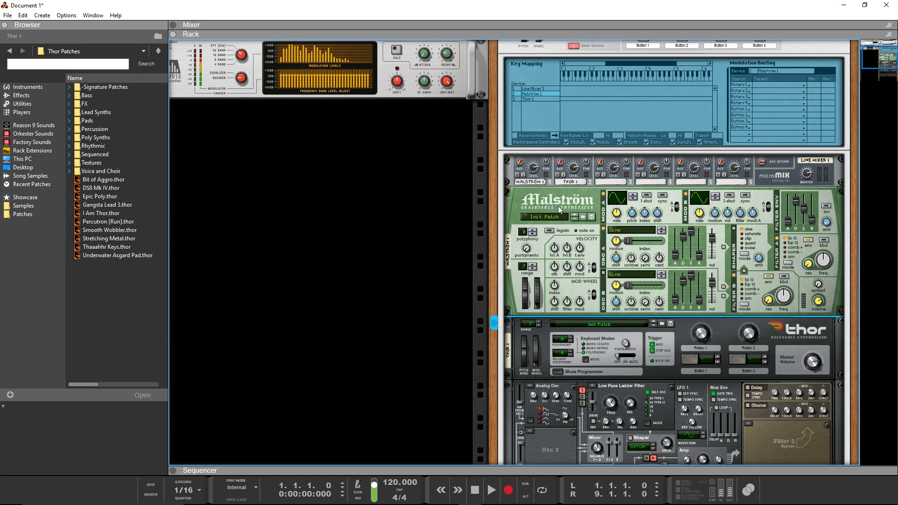
{"action": "scroll", "coordinate": [555, 256], "scroll_direction": "up", "scroll_amount": 3}
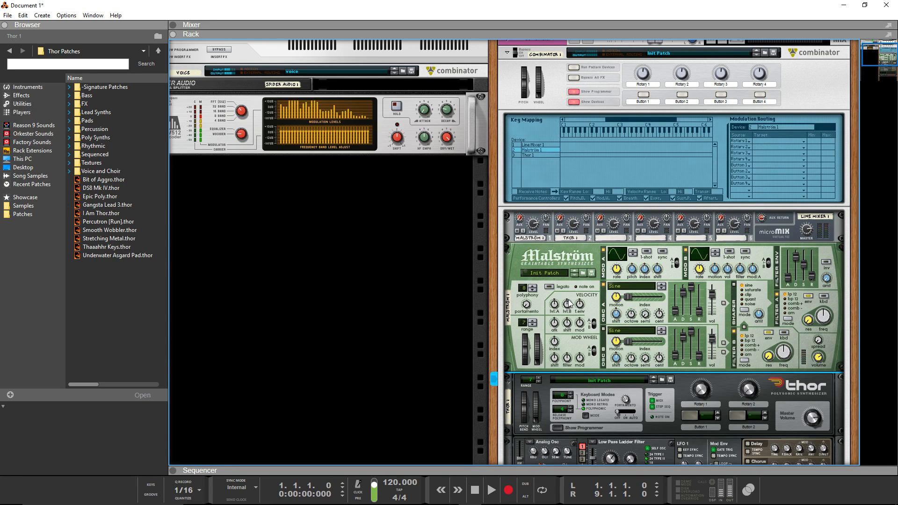
{"action": "left_click", "coordinate": [621, 287]}
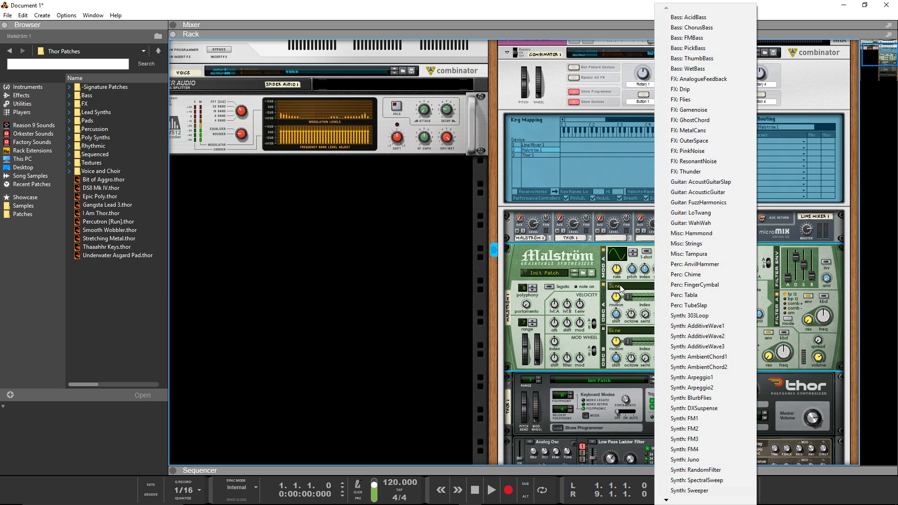
{"action": "left_click", "coordinate": [690, 90]}
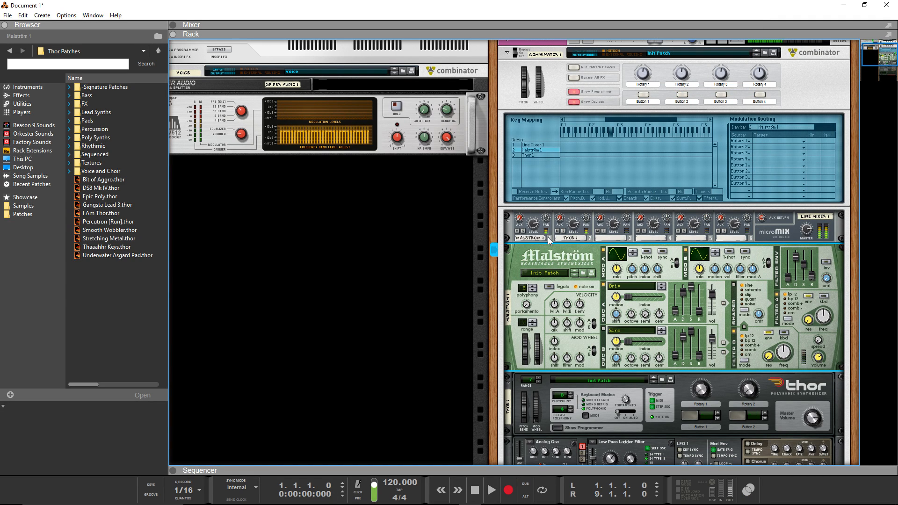
{"action": "scroll", "coordinate": [548, 237], "scroll_direction": "up", "scroll_amount": 3}
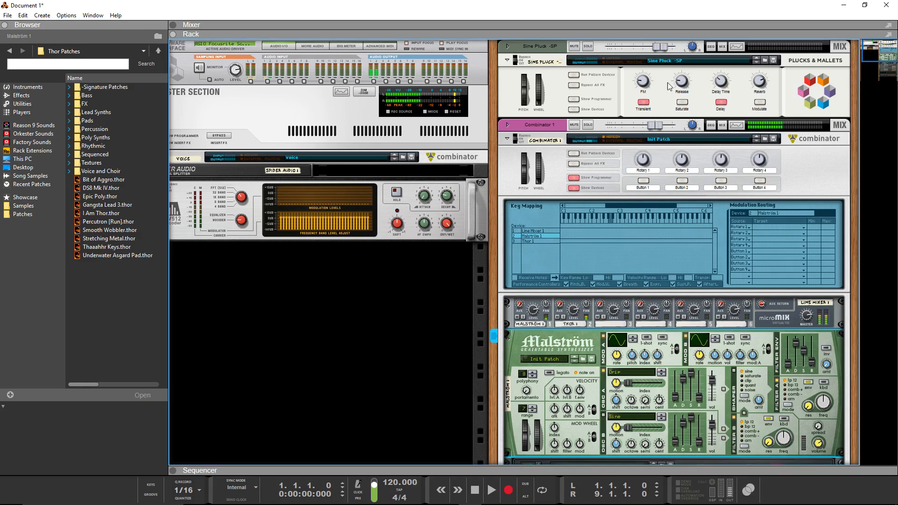
{"action": "left_click", "coordinate": [661, 128]}
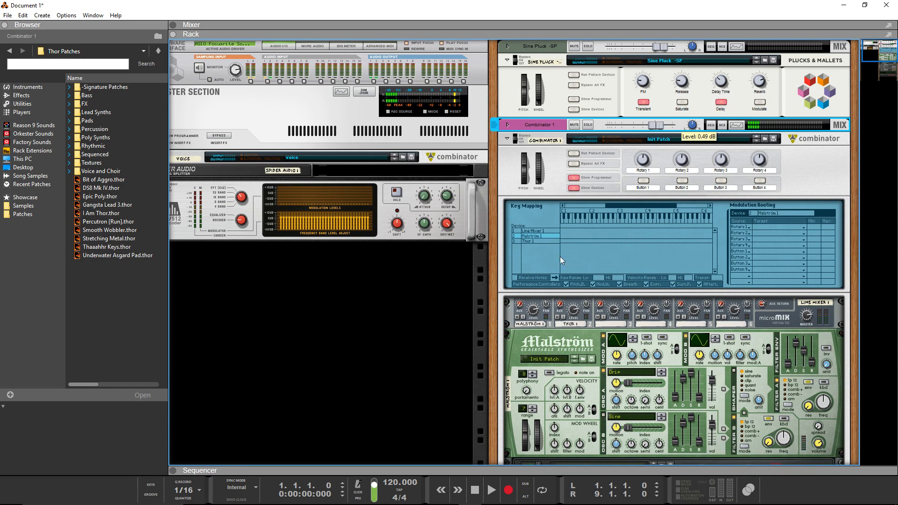
Step: Adjust the motion of the Malström's Osc A
{"action": "scroll", "coordinate": [476, 299], "scroll_direction": "down", "scroll_amount": 6}
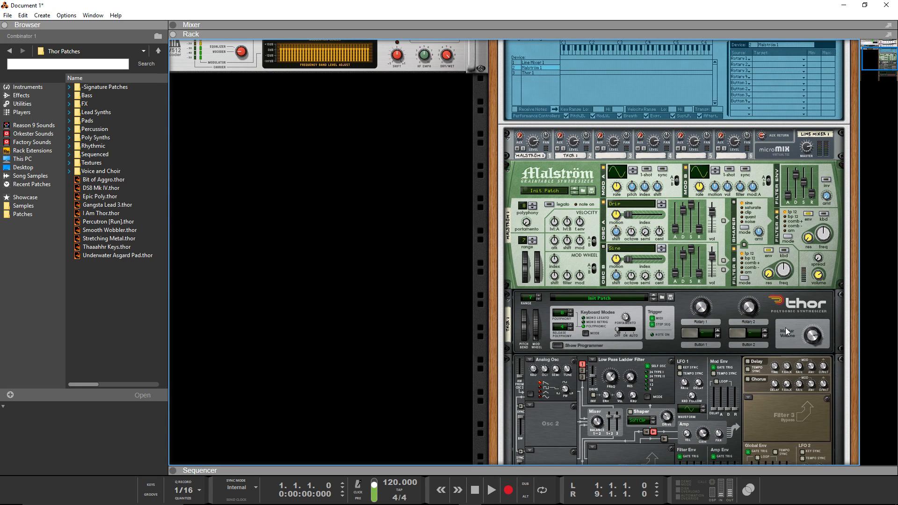
{"action": "scroll", "coordinate": [625, 318], "scroll_direction": "up", "scroll_amount": 2}
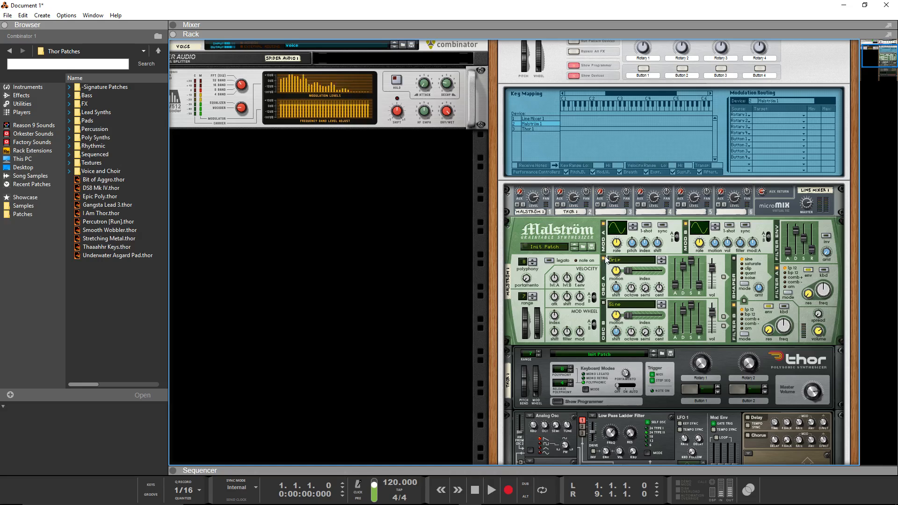
{"action": "scroll", "coordinate": [555, 240], "scroll_direction": "up", "scroll_amount": 1}
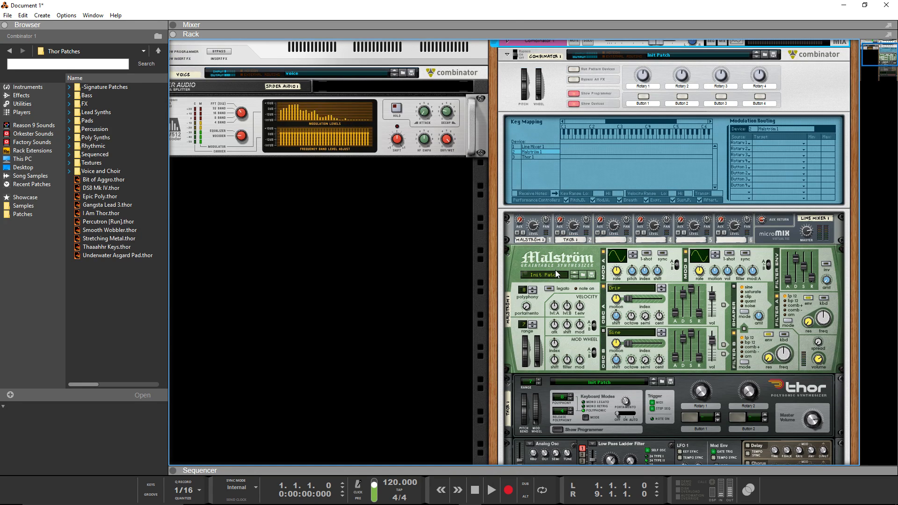
{"action": "scroll", "coordinate": [554, 270], "scroll_direction": "down", "scroll_amount": 1}
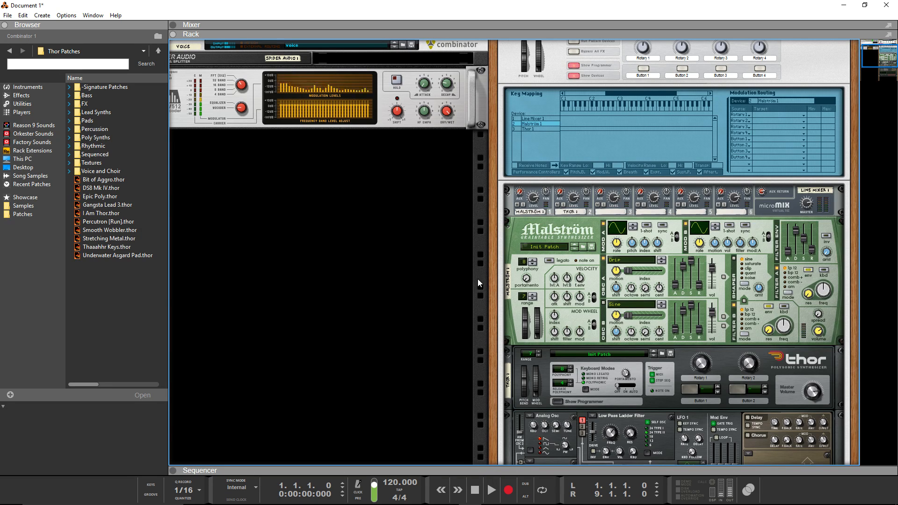
{"action": "scroll", "coordinate": [478, 279], "scroll_direction": "up", "scroll_amount": 1}
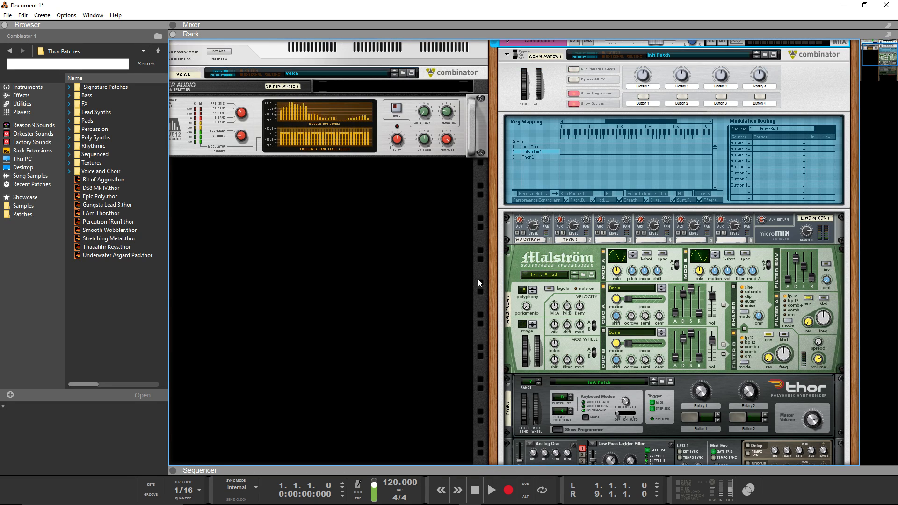
{"action": "left_click", "coordinate": [617, 300]}
{"action": "left_click_drag", "start_coordinate": [616, 302], "coordinate": [616, 294]}
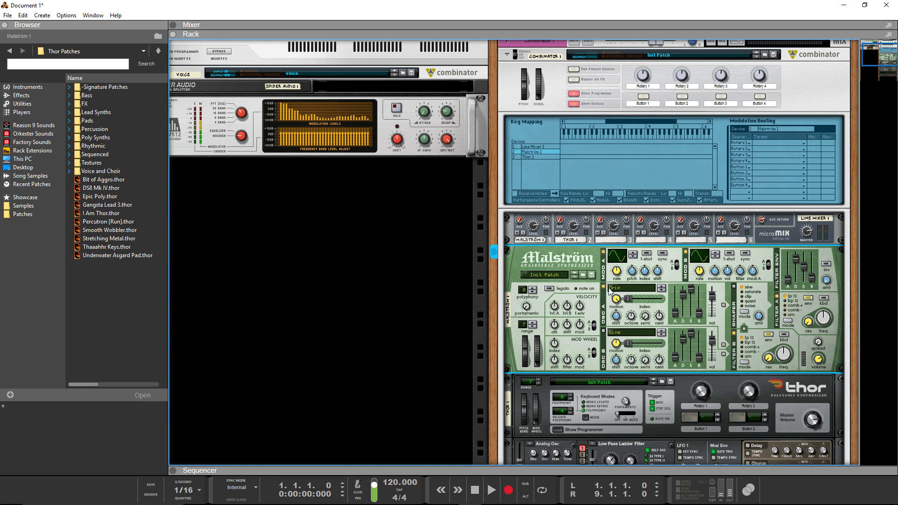
Step: Fine-tune the decay of Thor's Mod Env
{"action": "scroll", "coordinate": [589, 321], "scroll_direction": "down", "scroll_amount": 3}
{"action": "scroll", "coordinate": [589, 321], "scroll_direction": "up", "scroll_amount": 1}
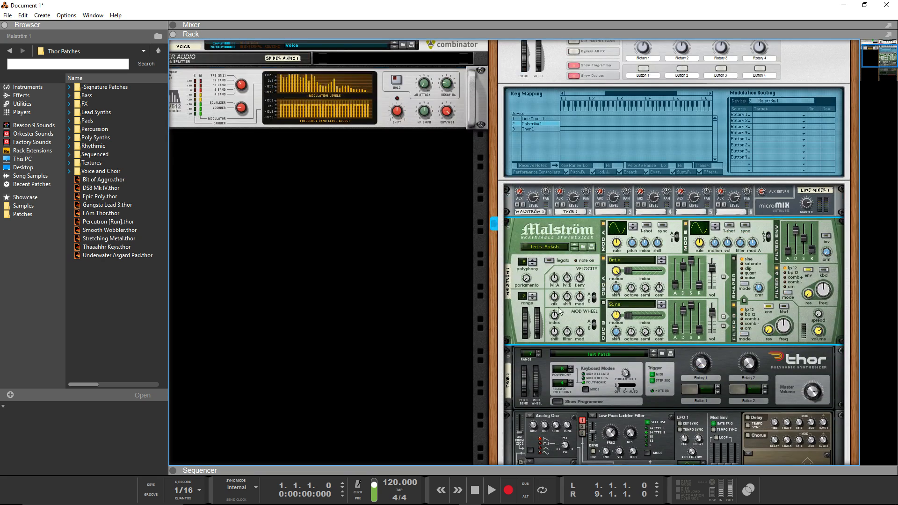
{"action": "scroll", "coordinate": [705, 401], "scroll_direction": "down", "scroll_amount": 2}
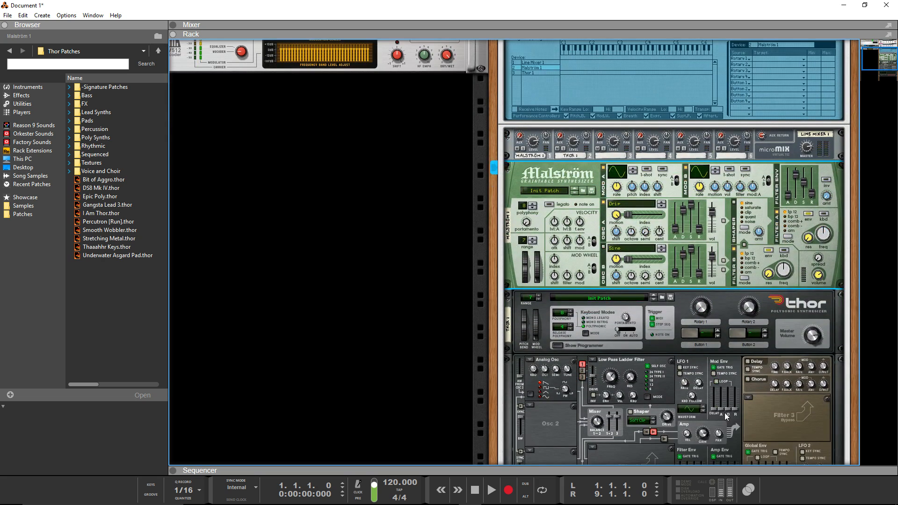
{"action": "left_click", "coordinate": [727, 415]}
{"action": "left_click_drag", "start_coordinate": [728, 410], "coordinate": [728, 412]}
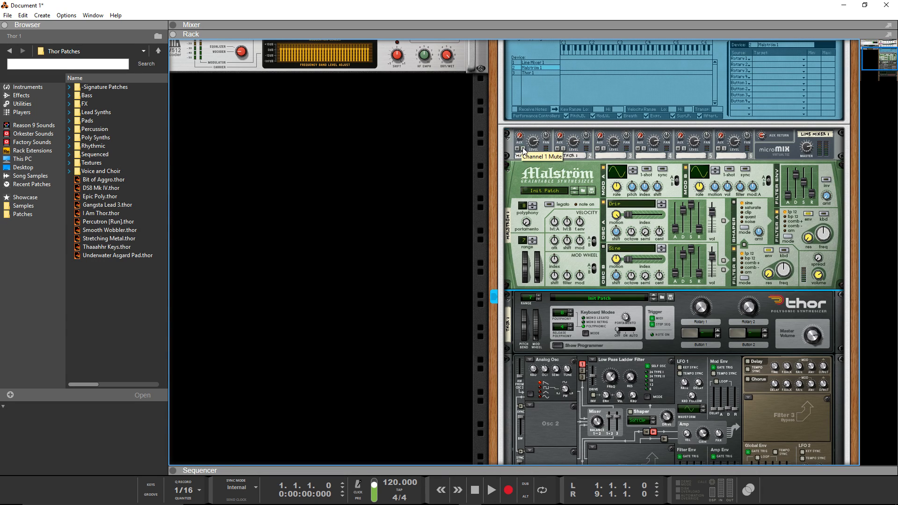
Step: Solo the Malström's channel on the line mixer and set the decay of Thor's Mod Env to about 13.9 ms
{"action": "left_click", "coordinate": [534, 141]}
{"action": "left_click", "coordinate": [729, 411]}
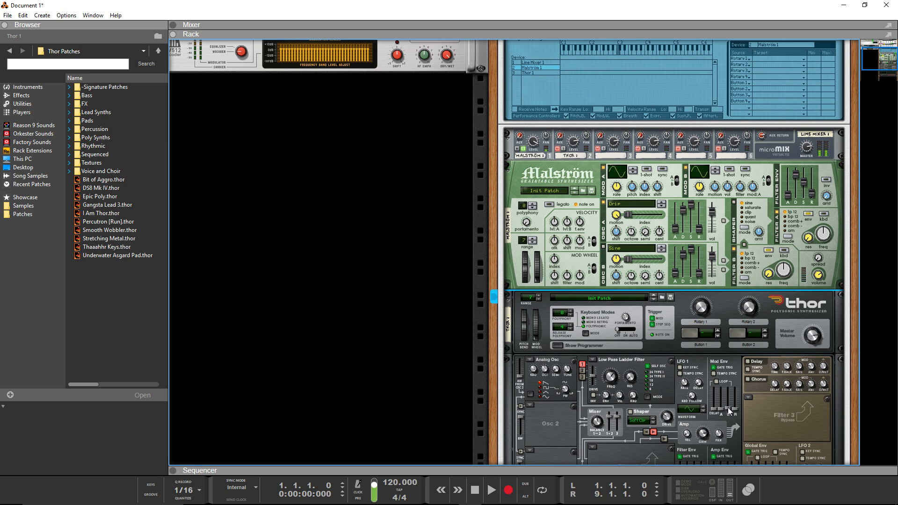
{"action": "left_click_drag", "start_coordinate": [729, 410], "coordinate": [729, 409]}
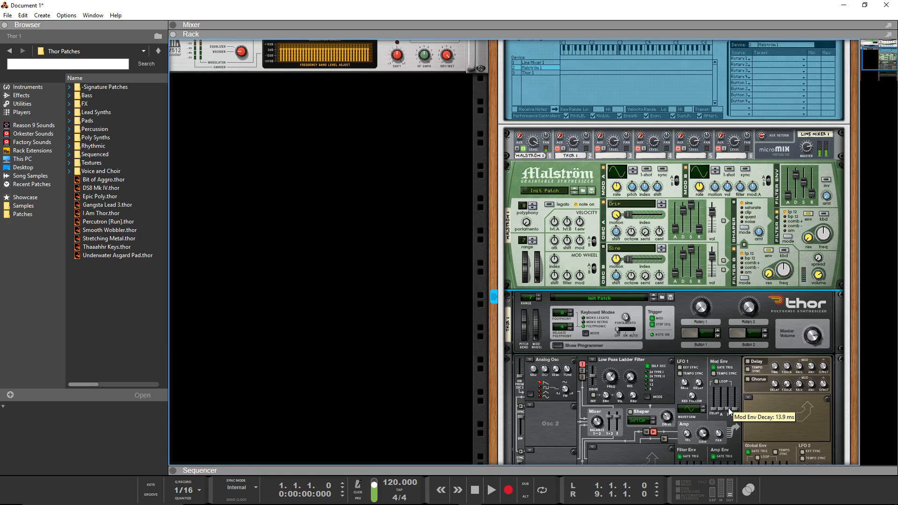
{"action": "scroll", "coordinate": [569, 262], "scroll_direction": "up", "scroll_amount": 3}
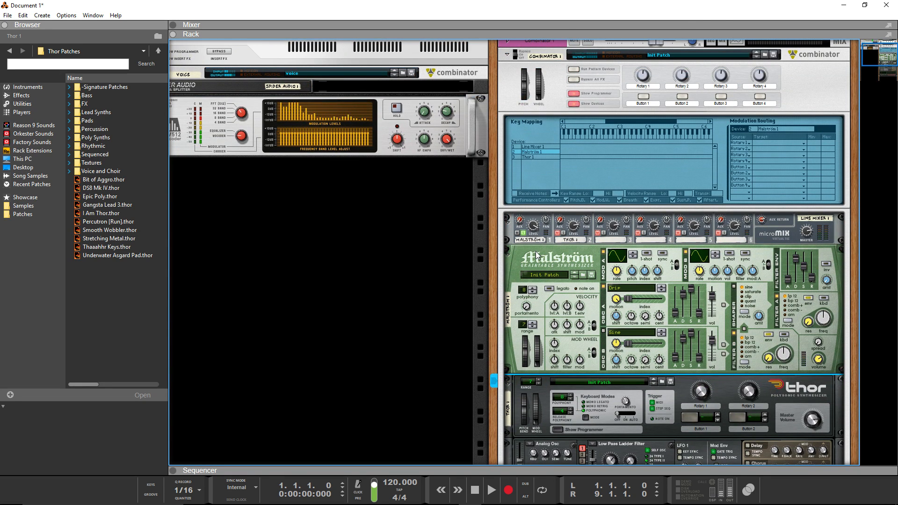
Step: Unsolo the Malström's channel and set its line mixer level to about 84
{"action": "left_click", "coordinate": [529, 232]}
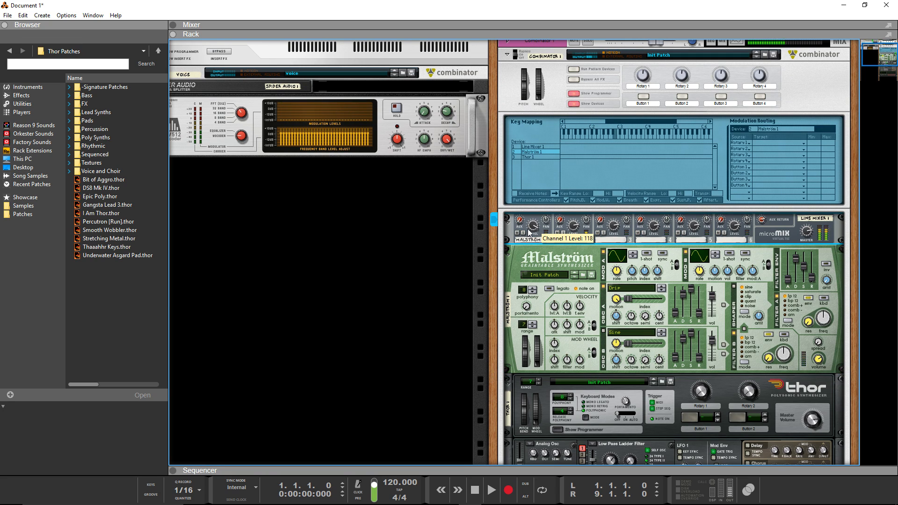
{"action": "left_click", "coordinate": [822, 362]}
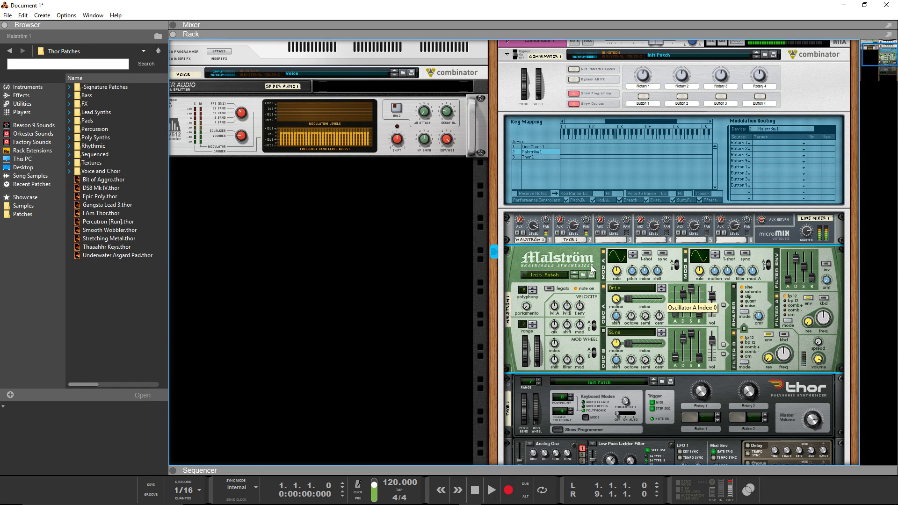
{"action": "left_click", "coordinate": [515, 246]}
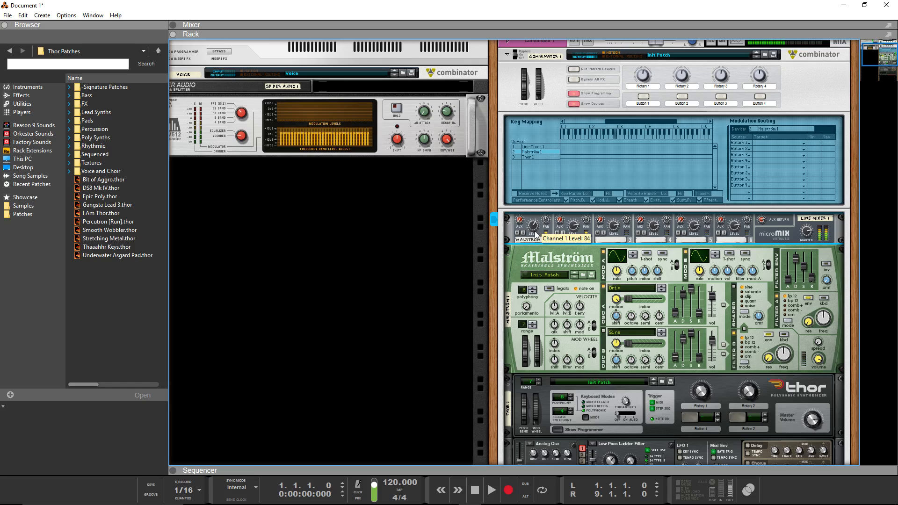
Step: Route the Malström's Osc A through Filter A and set that filter's frequency to about 102
{"action": "scroll", "coordinate": [561, 332], "scroll_direction": "up", "scroll_amount": 1}
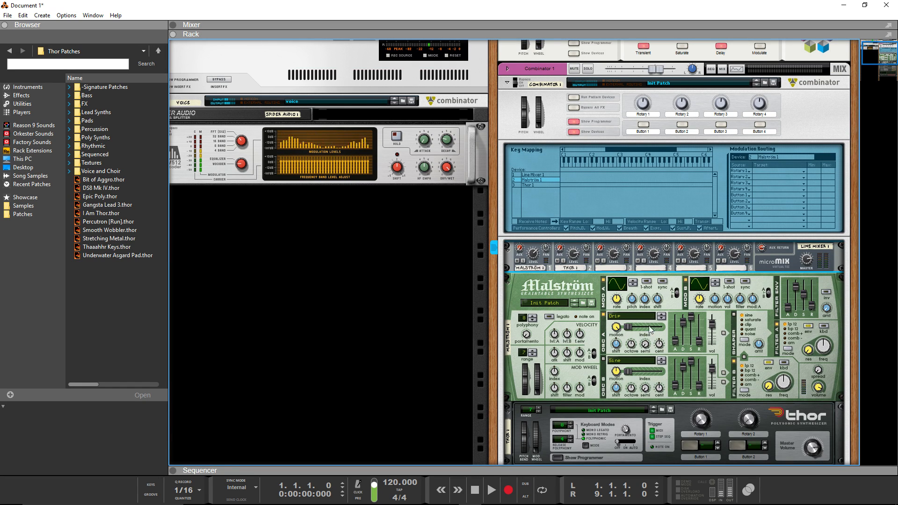
{"action": "left_click", "coordinate": [724, 333]}
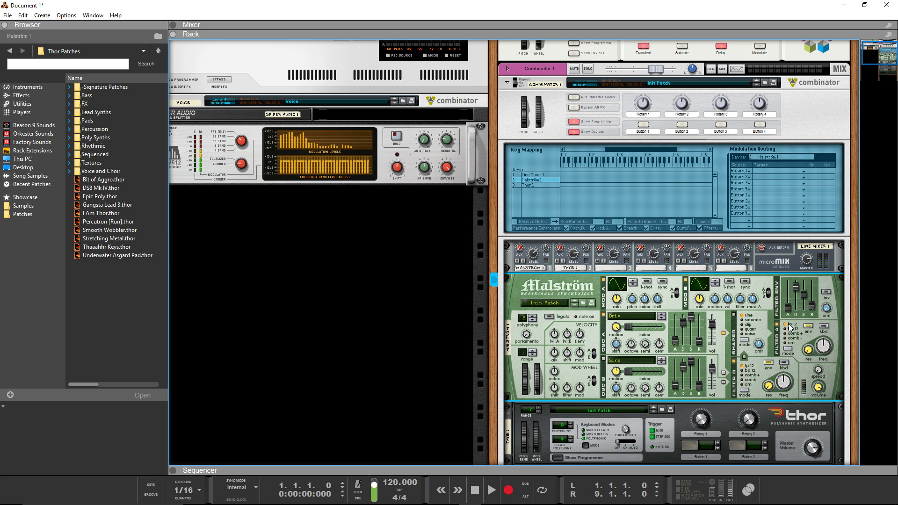
{"action": "left_click_drag", "start_coordinate": [824, 340], "coordinate": [824, 338]}
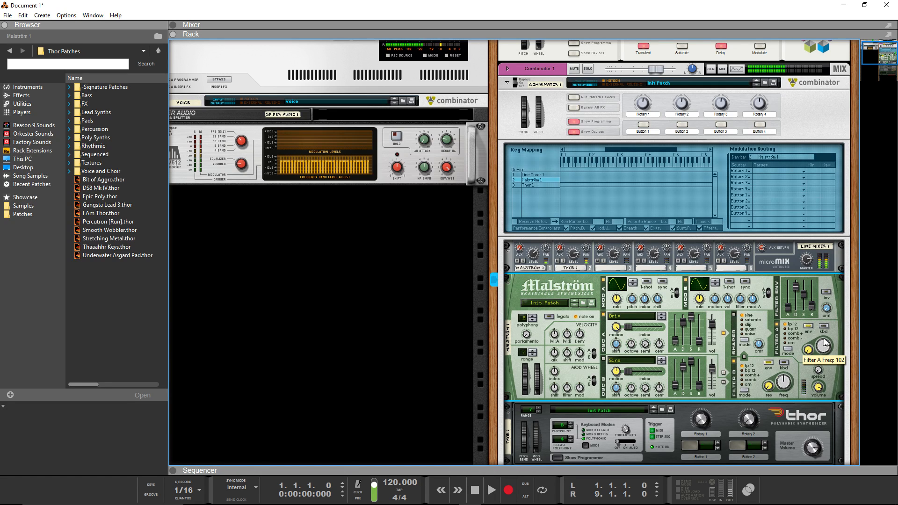
Step: Shorten the decay of Thor's Mod Env to about 5.0 ms and readjust the Malström's Filter A frequency
{"action": "scroll", "coordinate": [749, 402], "scroll_direction": "down", "scroll_amount": 3}
{"action": "scroll", "coordinate": [724, 410], "scroll_direction": "down", "scroll_amount": 1}
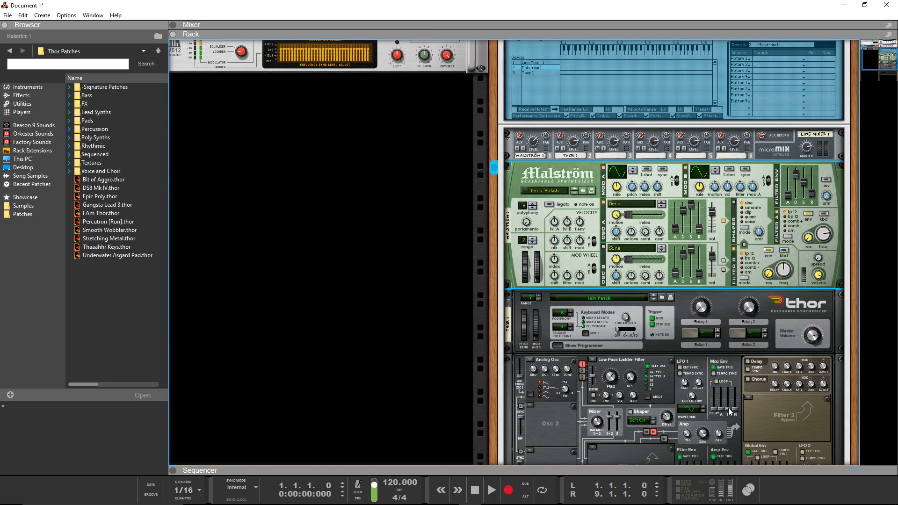
{"action": "left_click", "coordinate": [731, 412]}
{"action": "left_click_drag", "start_coordinate": [728, 409], "coordinate": [728, 410]}
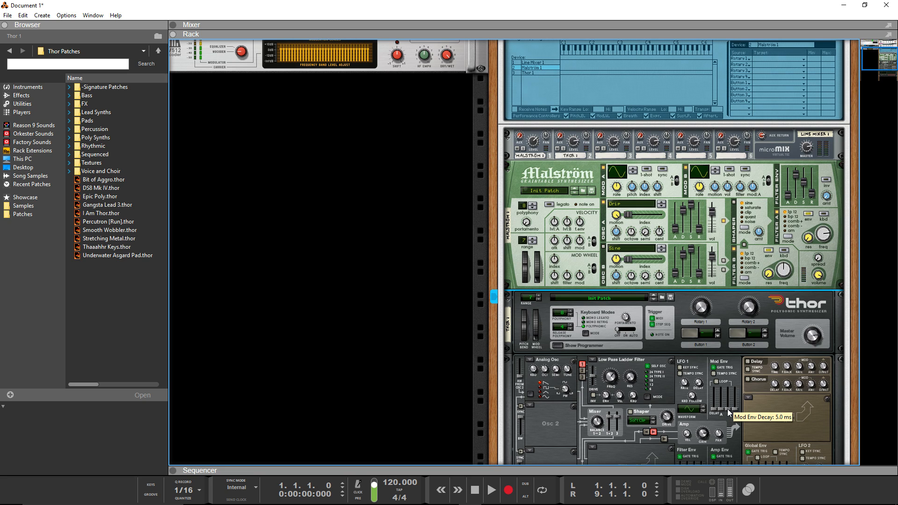
{"action": "scroll", "coordinate": [728, 412], "scroll_direction": "up", "scroll_amount": 2}
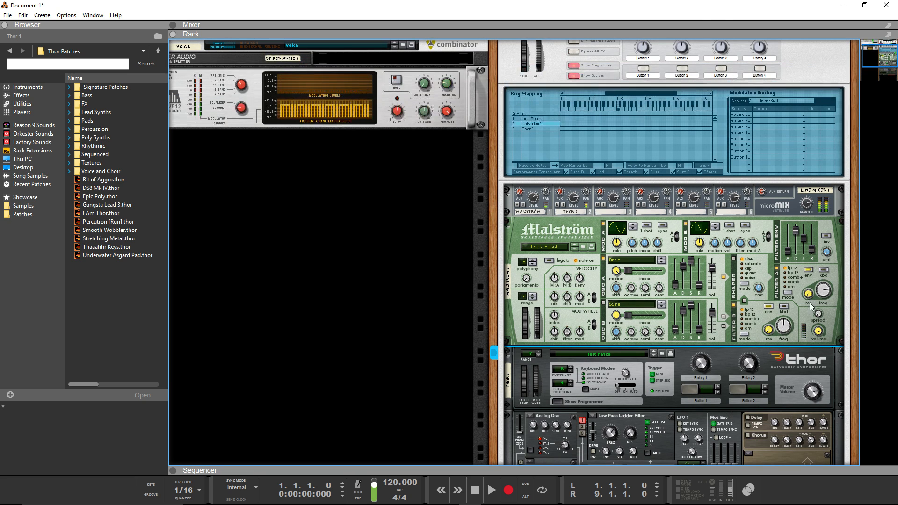
{"action": "left_click", "coordinate": [824, 291]}
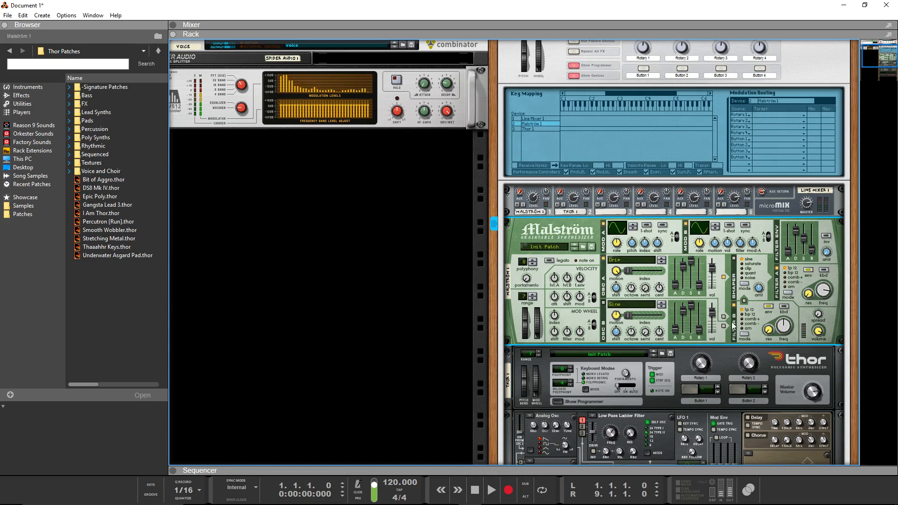
Step: Change the waveform of Thor's Analog Osc
{"action": "scroll", "coordinate": [825, 294], "scroll_direction": "up", "scroll_amount": 2}
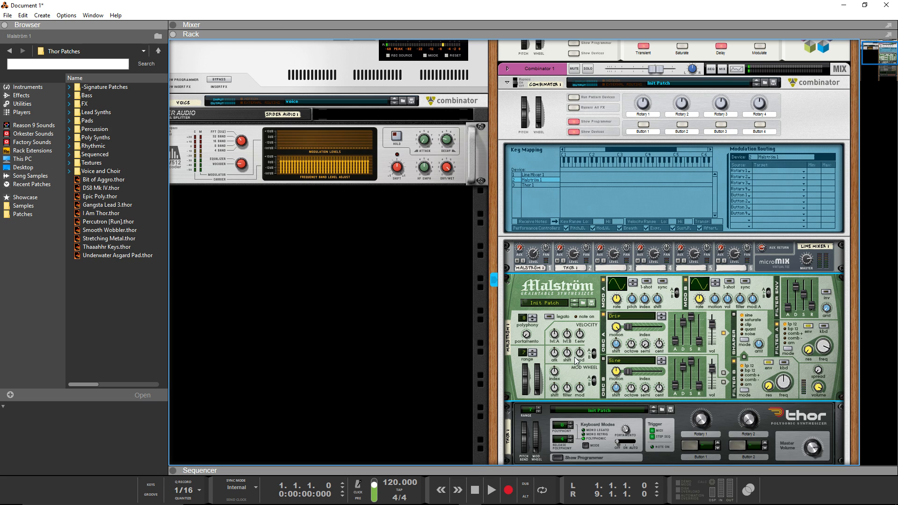
{"action": "scroll", "coordinate": [532, 327], "scroll_direction": "up", "scroll_amount": 1}
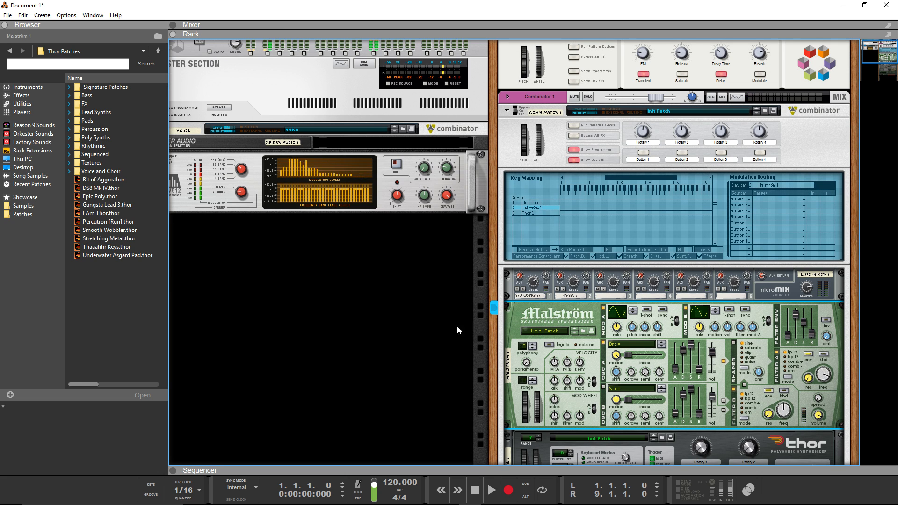
{"action": "scroll", "coordinate": [470, 328], "scroll_direction": "down", "scroll_amount": 3}
{"action": "scroll", "coordinate": [469, 328], "scroll_direction": "down", "scroll_amount": 6}
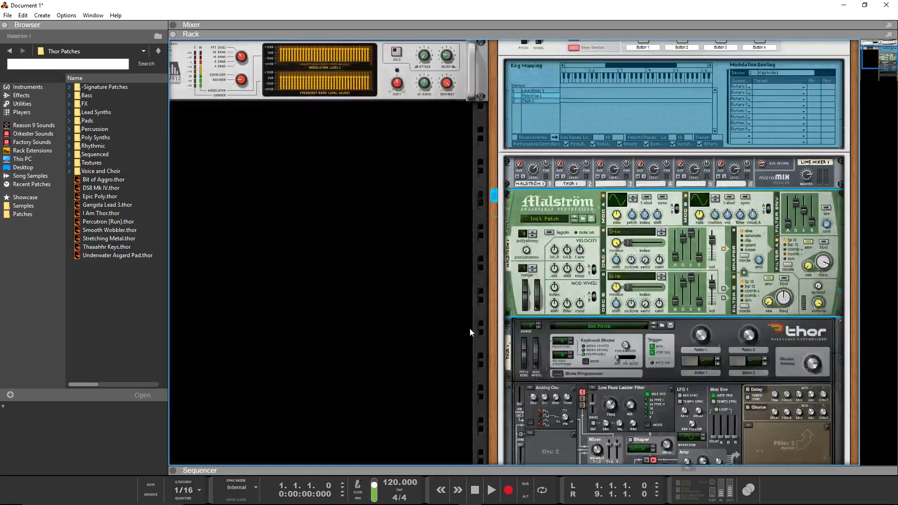
{"action": "scroll", "coordinate": [496, 338], "scroll_direction": "down", "scroll_amount": 2}
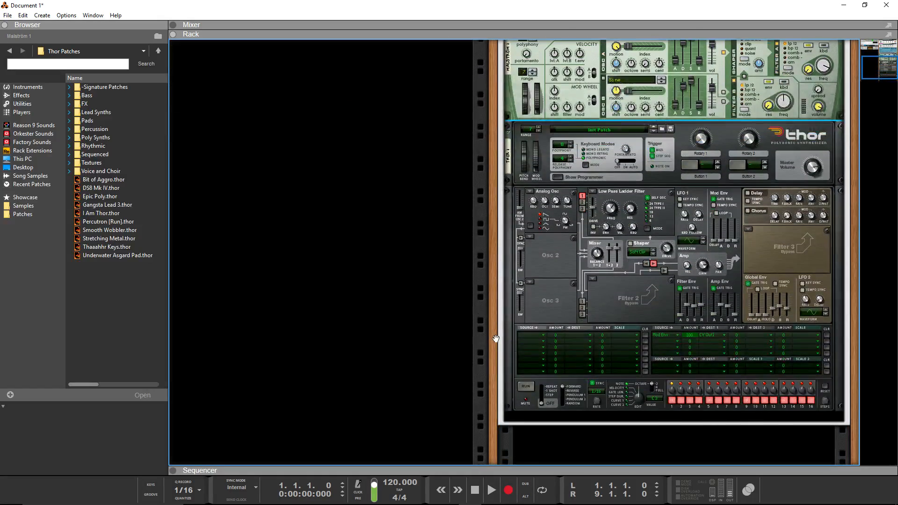
{"action": "scroll", "coordinate": [496, 339], "scroll_direction": "up", "scroll_amount": 2}
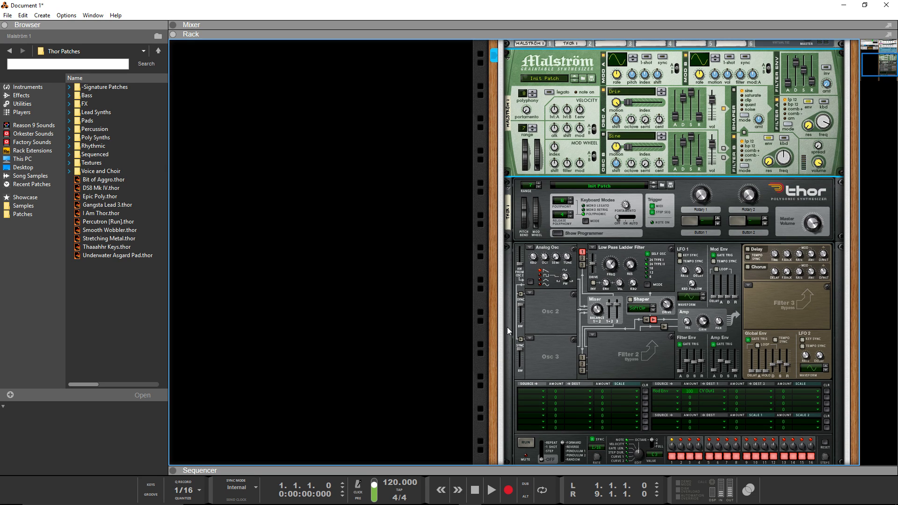
{"action": "left_click", "coordinate": [537, 288]}
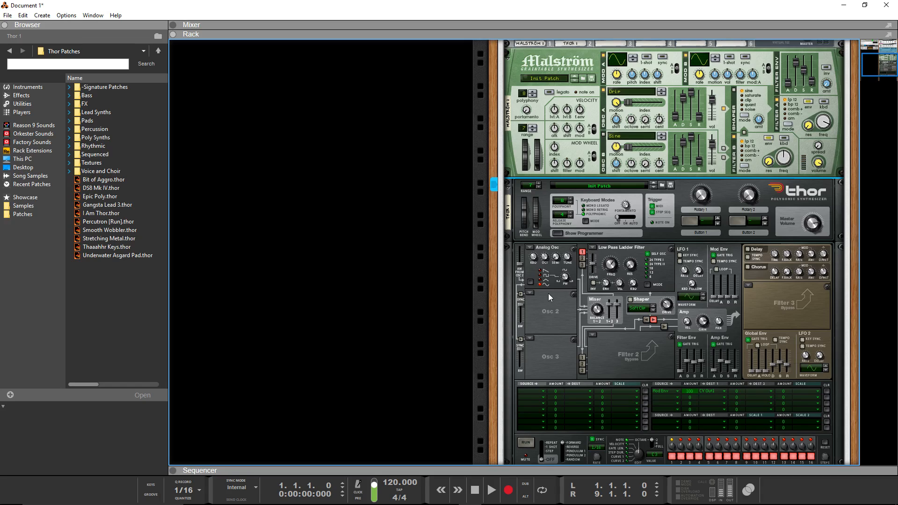
Step: Change Thor's Filter 1 to a State Variable filter and adjust its notch amount and frequency
{"action": "left_click", "coordinate": [592, 248]}
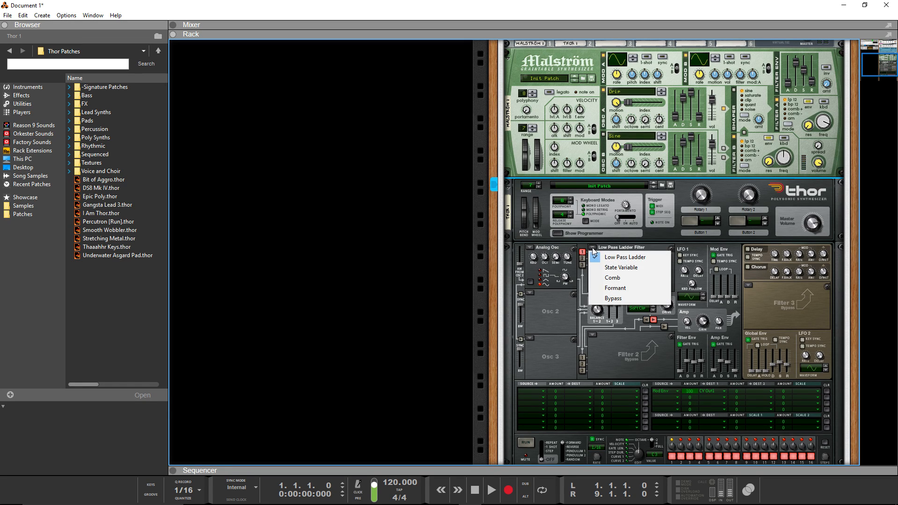
{"action": "left_click", "coordinate": [639, 269]}
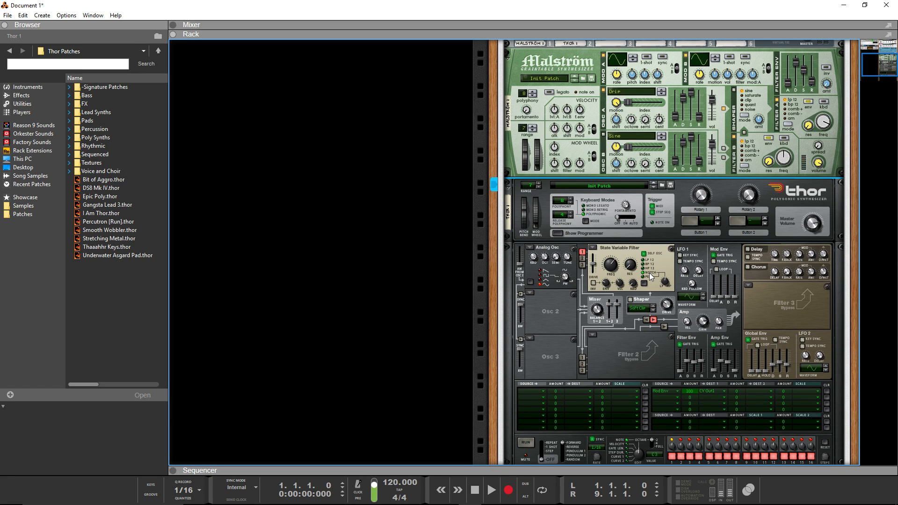
{"action": "mouse_move", "coordinate": [666, 284]}
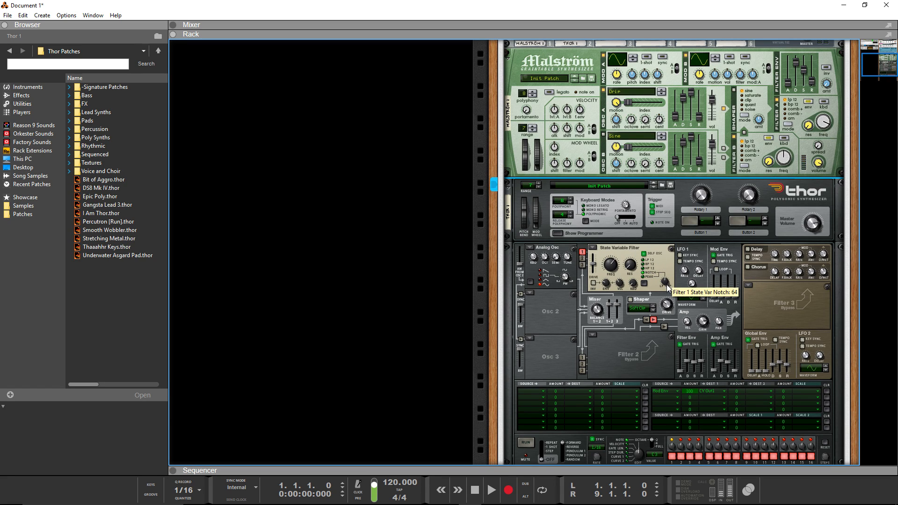
{"action": "left_click_drag", "start_coordinate": [668, 285], "coordinate": [666, 291]}
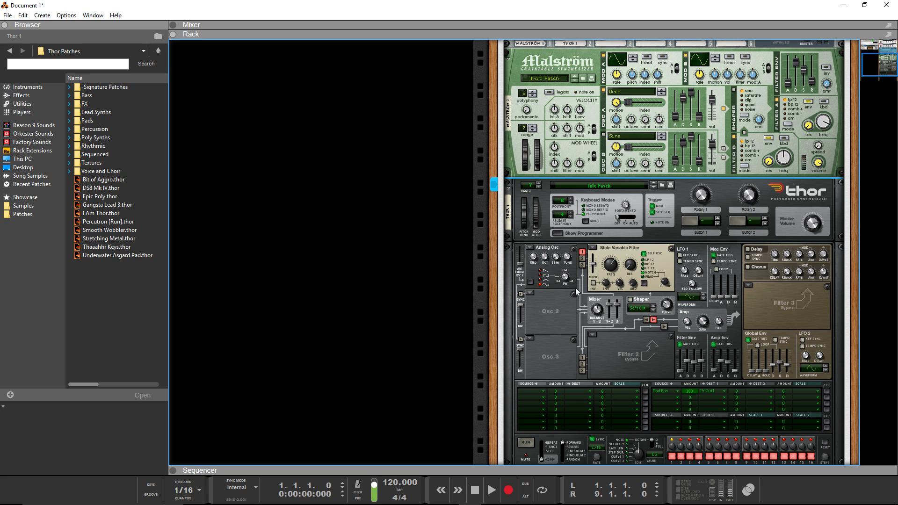
{"action": "mouse_move", "coordinate": [612, 281]}
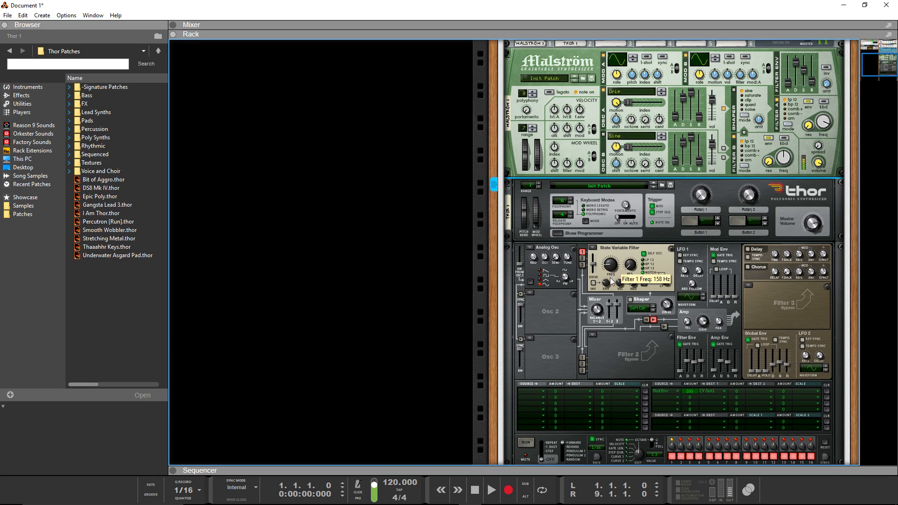
{"action": "mouse_move", "coordinate": [611, 281]}
{"action": "left_mouse_down"}
{"action": "mouse_move", "coordinate": [616, 286]}
{"action": "mouse_move", "coordinate": [613, 276]}
{"action": "left_mouse_up"}
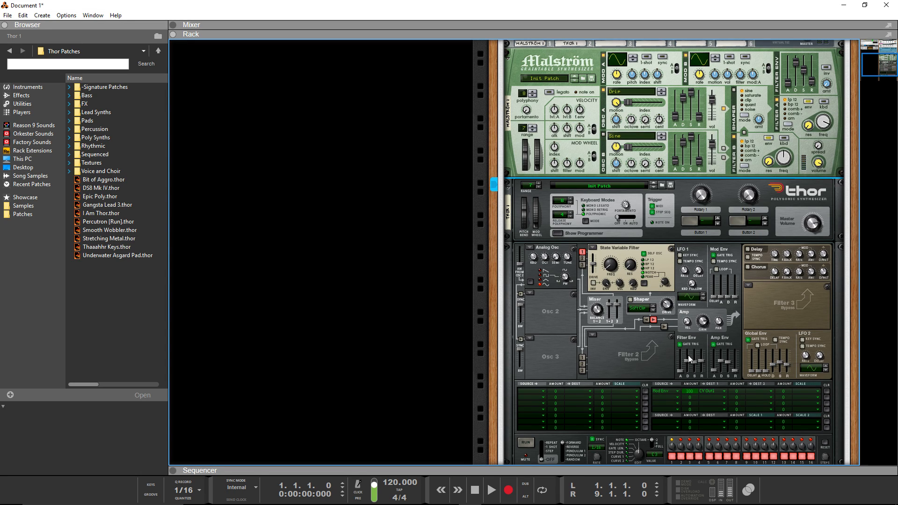
Step: Set the decay of Thor's Filter Env to about 1.33 s and fine-tune its release
{"action": "left_click_drag", "start_coordinate": [695, 364], "coordinate": [695, 383]}
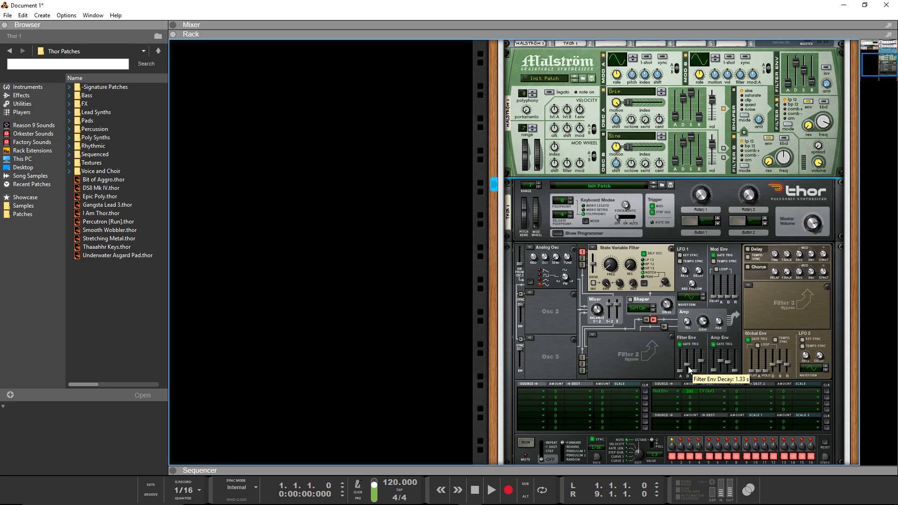
{"action": "left_click_drag", "start_coordinate": [702, 362], "coordinate": [702, 363]}
Step: Set the release of Thor's Amp Env to about 1.24 s and fine-tune its attack
{"action": "left_click_drag", "start_coordinate": [730, 369], "coordinate": [727, 370]}
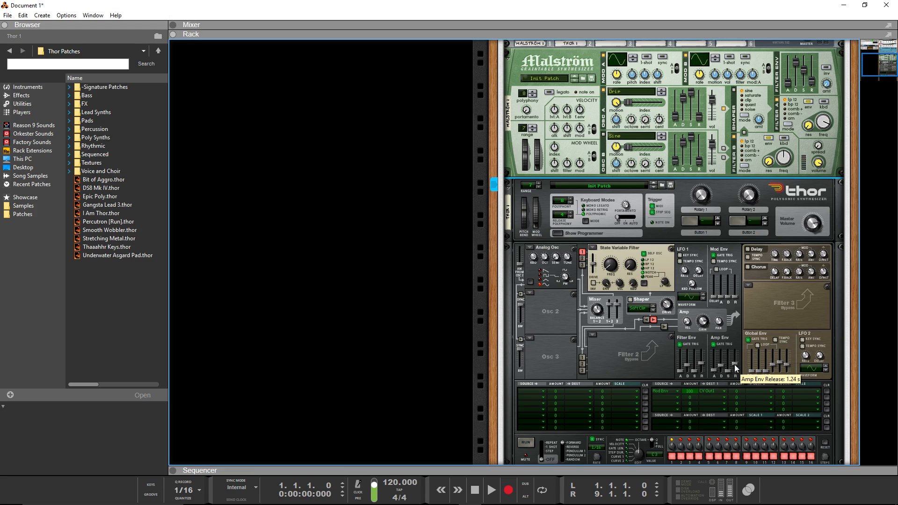
{"action": "scroll", "coordinate": [639, 333], "scroll_direction": "up", "scroll_amount": 4}
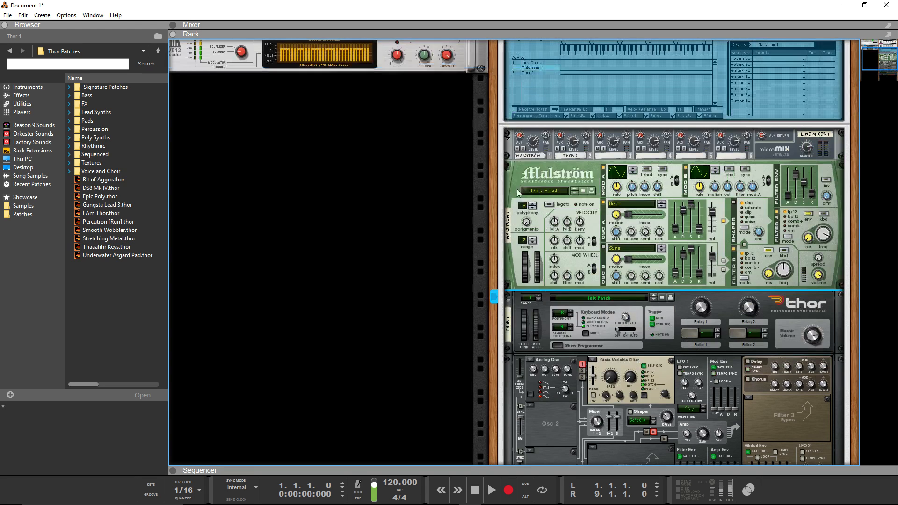
{"action": "scroll", "coordinate": [638, 403], "scroll_direction": "down", "scroll_amount": 2}
{"action": "scroll", "coordinate": [690, 424], "scroll_direction": "down", "scroll_amount": 1}
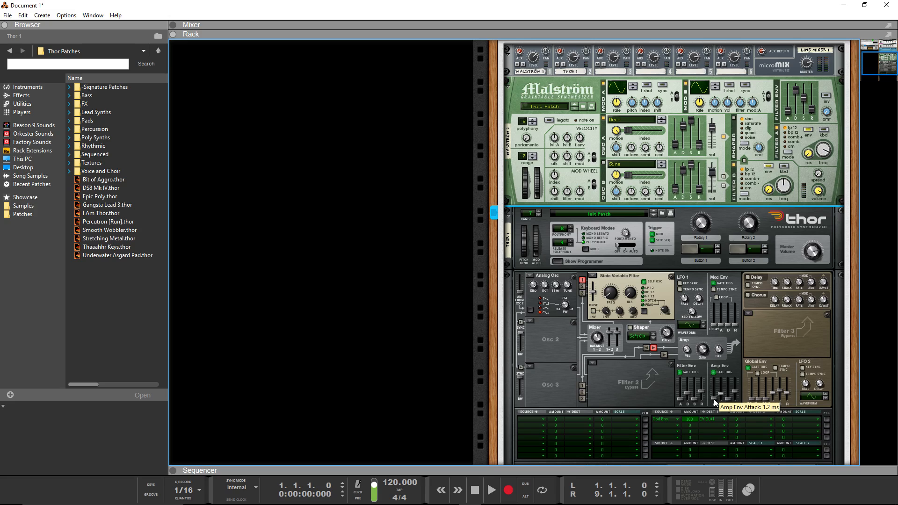
{"action": "left_click_drag", "start_coordinate": [714, 399], "coordinate": [716, 398]}
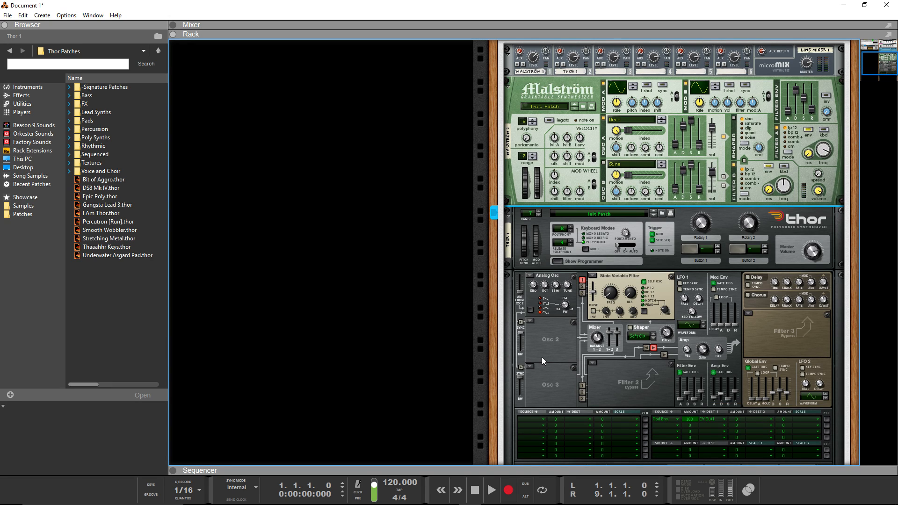
{"action": "scroll", "coordinate": [541, 358], "scroll_direction": "up", "scroll_amount": 3}
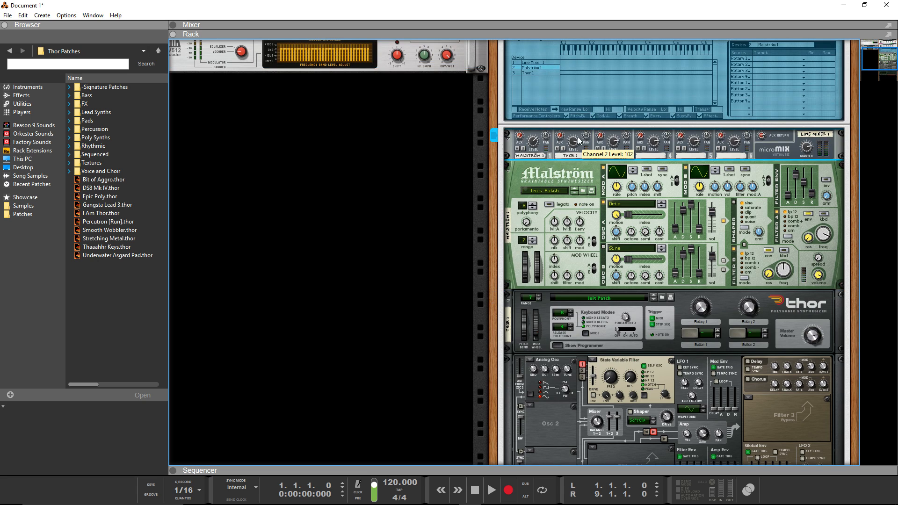
{"action": "scroll", "coordinate": [579, 140], "scroll_direction": "up", "scroll_amount": 5}
{"action": "scroll", "coordinate": [745, 303], "scroll_direction": "up", "scroll_amount": 2}
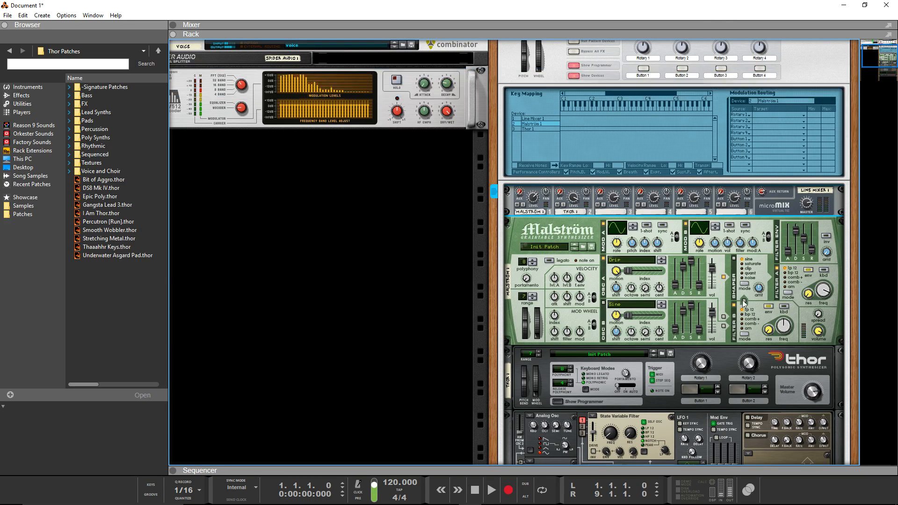
Step: Lower the Malström's Filter A frequency to about 92
{"action": "scroll", "coordinate": [743, 302], "scroll_direction": "up", "scroll_amount": 1}
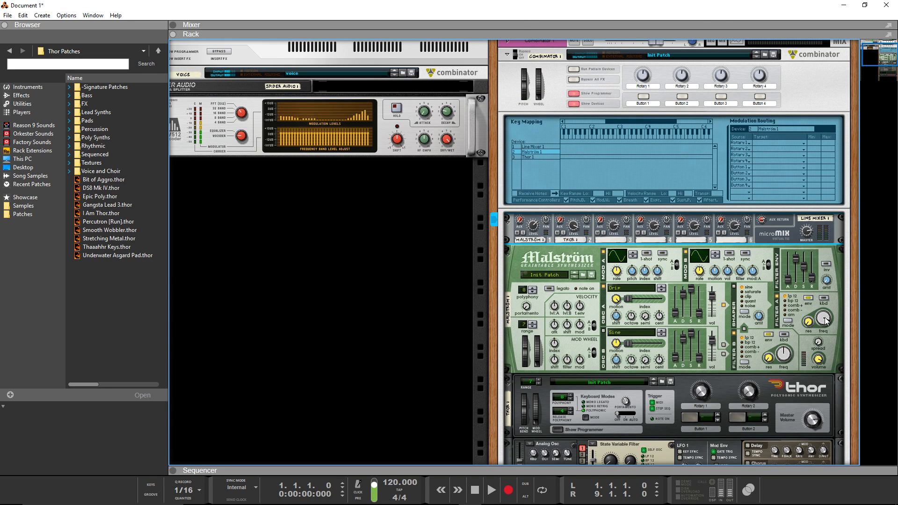
{"action": "mouse_move", "coordinate": [824, 319]}
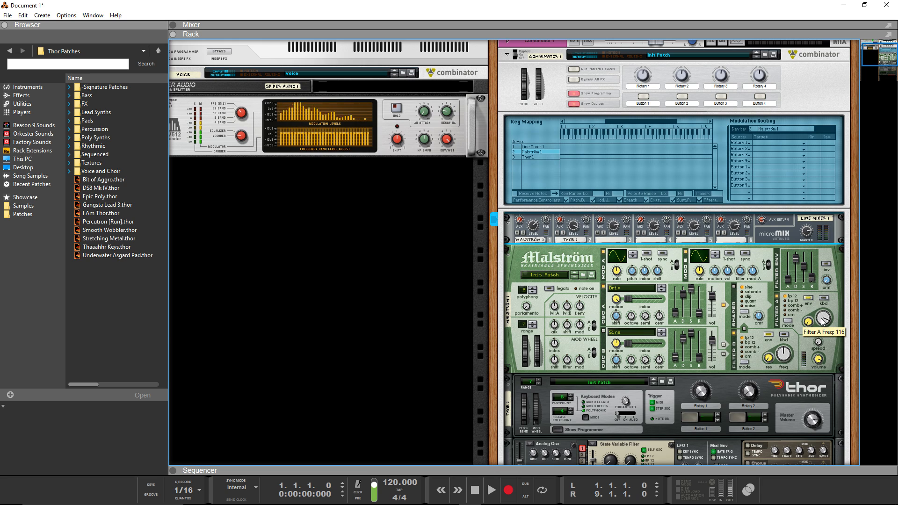
{"action": "left_click_drag", "start_coordinate": [822, 321], "coordinate": [822, 326]}
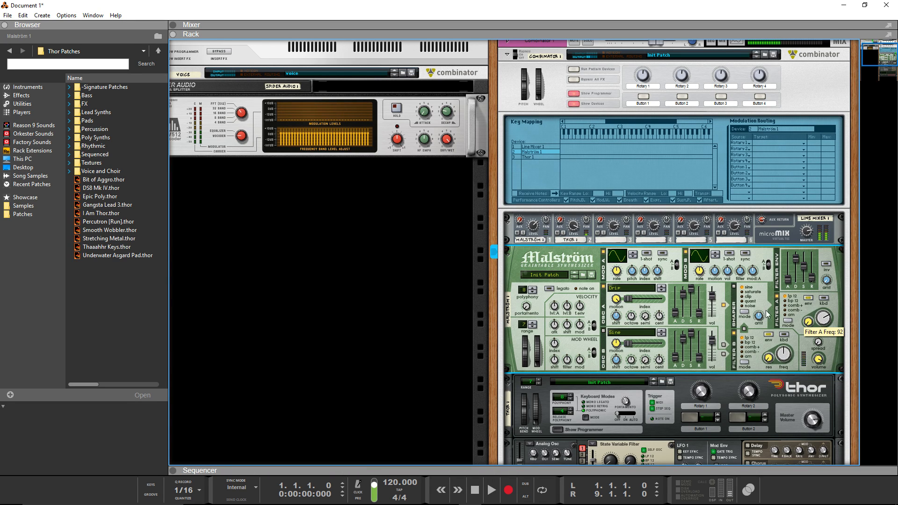
Step: Set the release of Thor's Amp Env to about 2.12 s
{"action": "scroll", "coordinate": [435, 340], "scroll_direction": "down", "scroll_amount": 5}
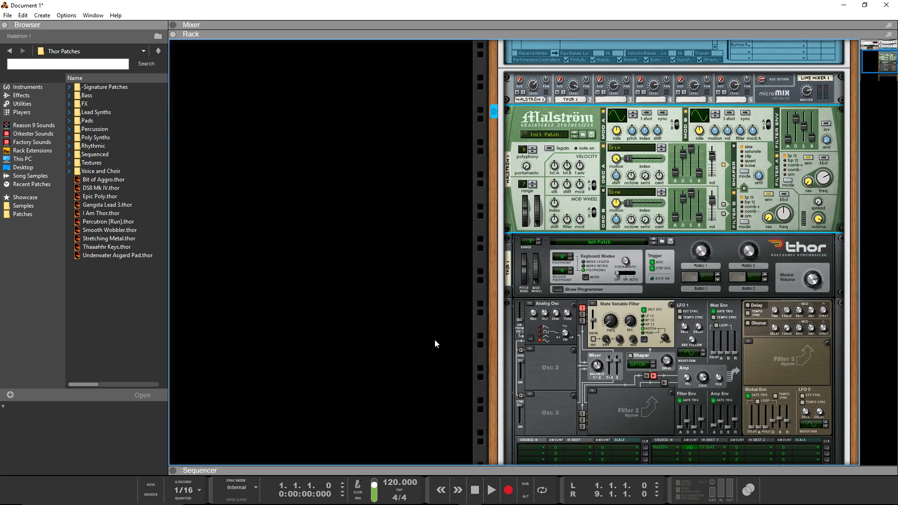
{"action": "scroll", "coordinate": [550, 346], "scroll_direction": "down", "scroll_amount": 1}
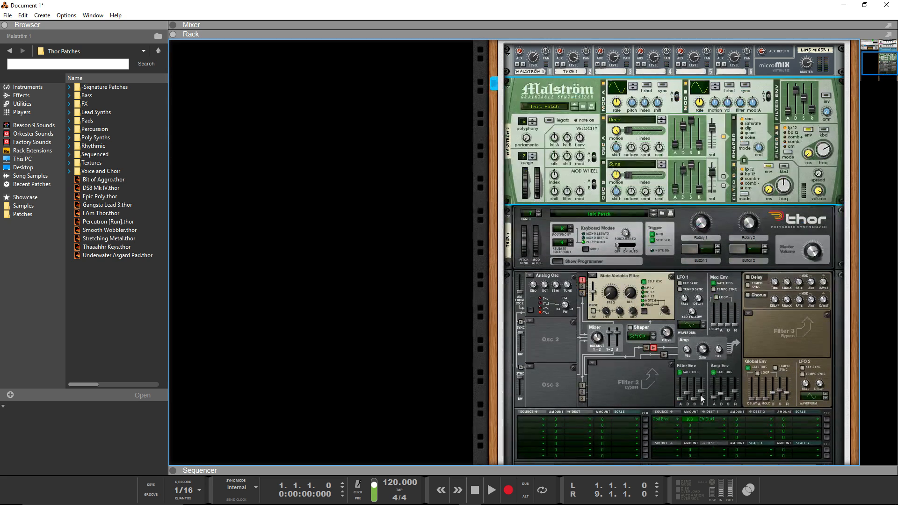
{"action": "left_click", "coordinate": [736, 393]}
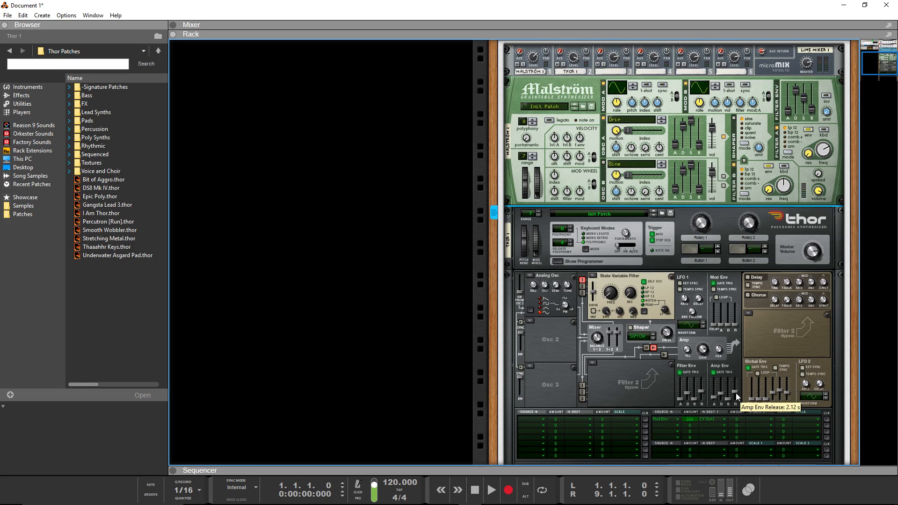
{"action": "left_click_drag", "start_coordinate": [736, 394], "coordinate": [737, 394]}
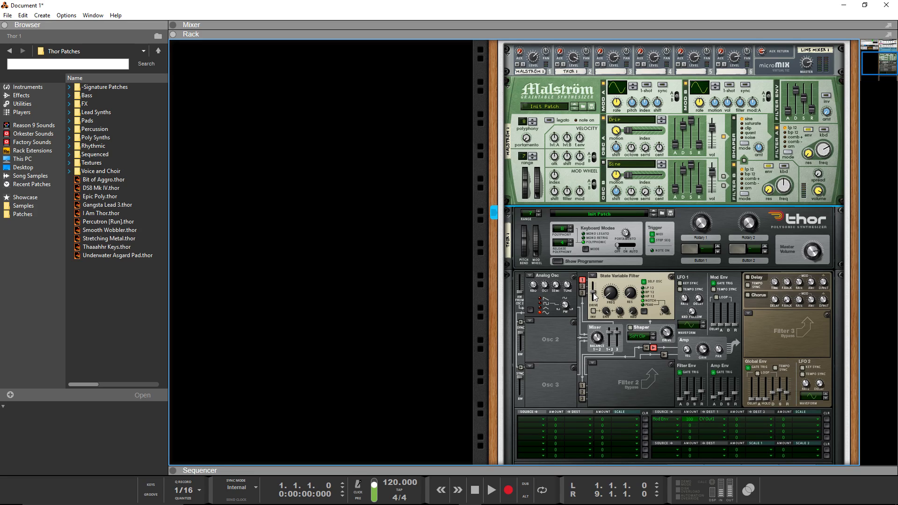
Step: Lower Thor's Filter 1 drive and route the Filter Env to Filter 1 Drive with a positive amount in a free modulation row
{"action": "mouse_move", "coordinate": [594, 296]}
{"action": "left_click_drag", "start_coordinate": [594, 295], "coordinate": [597, 355]}
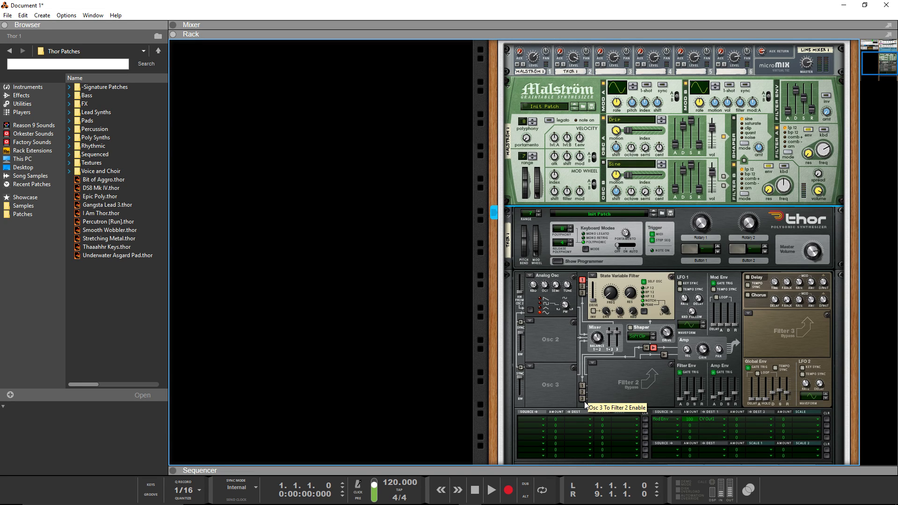
{"action": "left_click", "coordinate": [661, 430]}
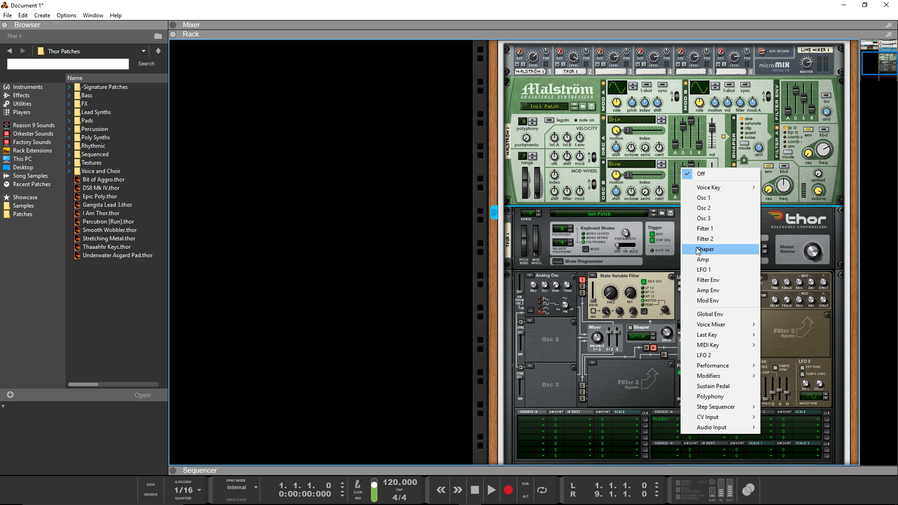
{"action": "left_click", "coordinate": [719, 281]}
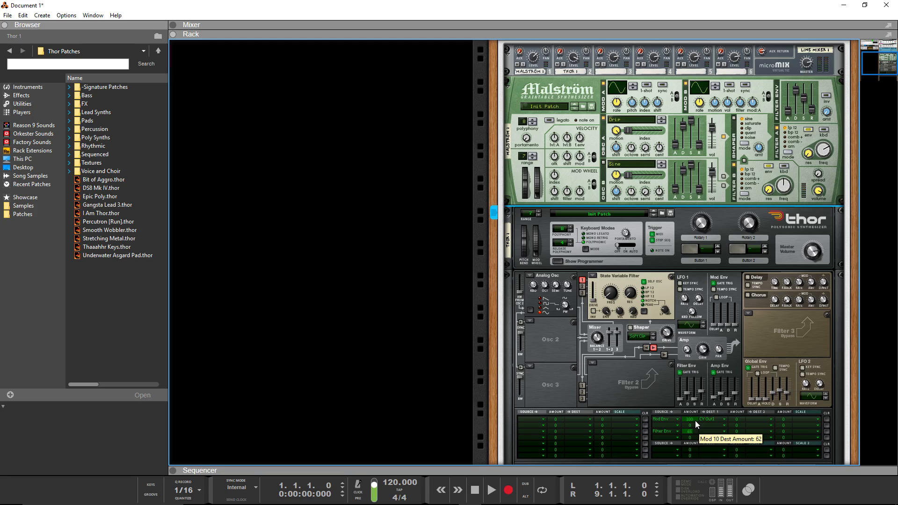
{"action": "left_click_drag", "start_coordinate": [696, 419], "coordinate": [697, 418]}
{"action": "left_click", "coordinate": [702, 431]}
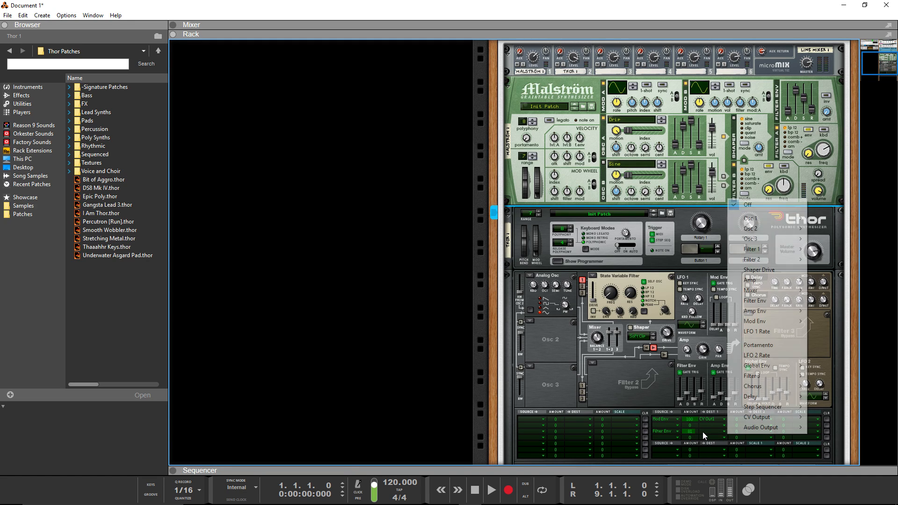
{"action": "mouse_move", "coordinate": [767, 252]}
{"action": "left_click", "coordinate": [840, 290]}
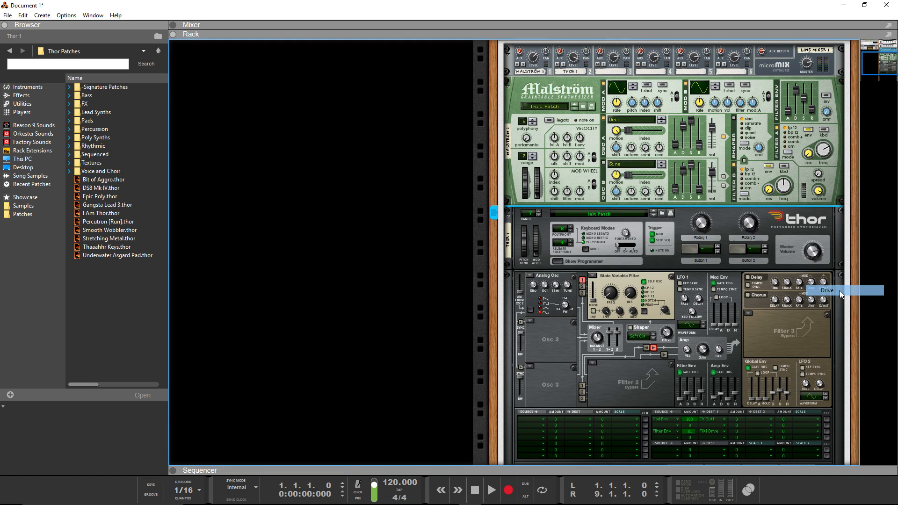
{"action": "scroll", "coordinate": [645, 298], "scroll_direction": "up", "scroll_amount": 1}
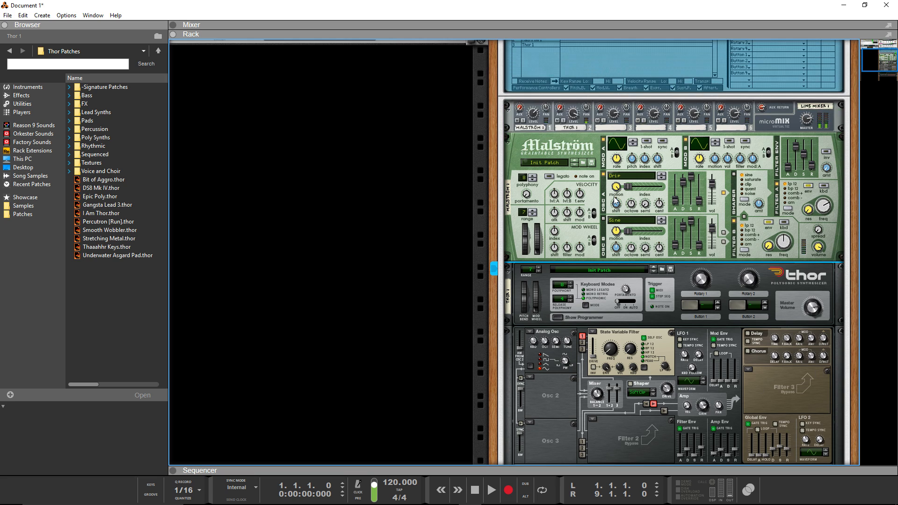
{"action": "left_click", "coordinate": [572, 114]}
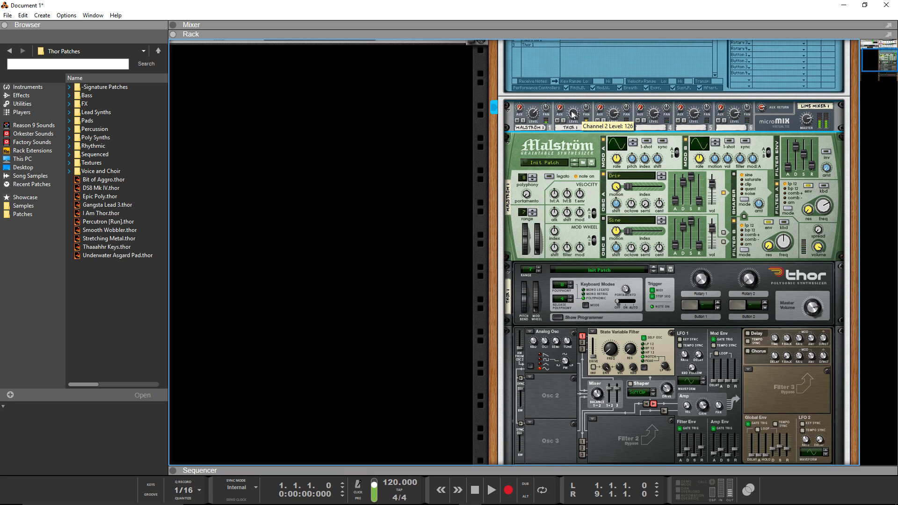
Step: Enable Thor's Shaper and add Shaper Drive as the second destination of the Filter Env modulation row
{"action": "scroll", "coordinate": [644, 305], "scroll_direction": "down", "scroll_amount": 3}
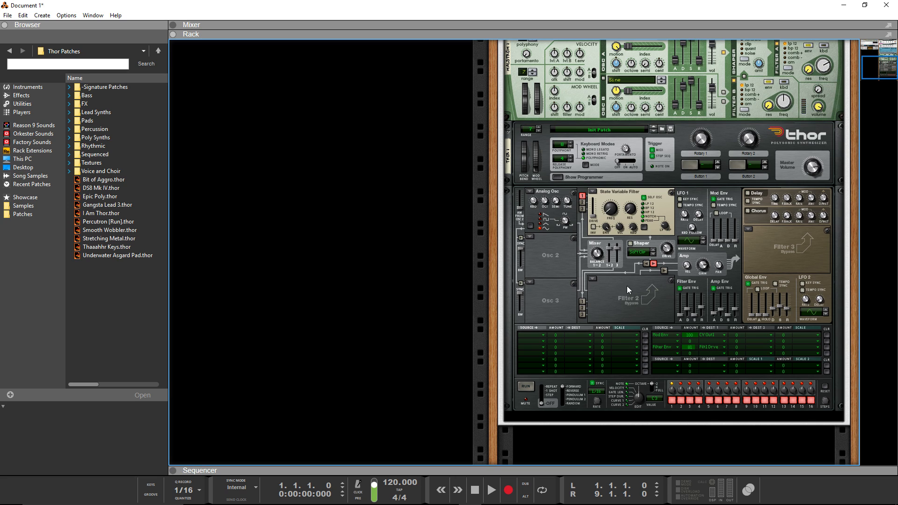
{"action": "left_click", "coordinate": [630, 244]}
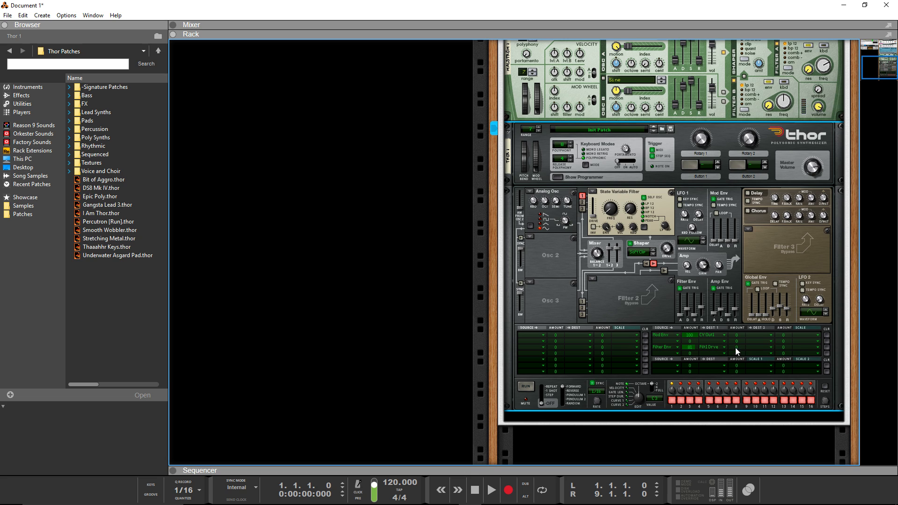
{"action": "mouse_move", "coordinate": [736, 348]}
{"action": "left_mouse_down"}
{"action": "mouse_move", "coordinate": [748, 337]}
{"action": "mouse_move", "coordinate": [742, 349]}
{"action": "left_mouse_up"}
{"action": "left_click", "coordinate": [749, 347]}
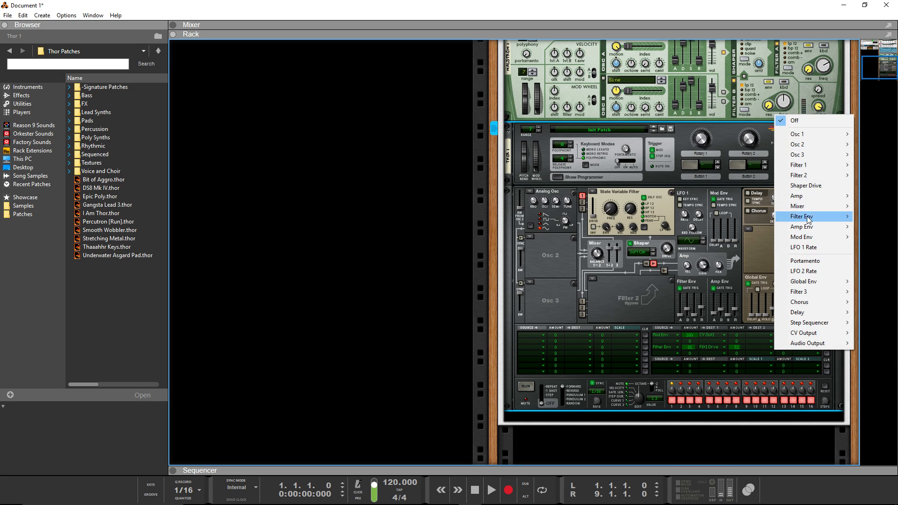
{"action": "left_click", "coordinate": [804, 175]}
{"action": "left_click", "coordinate": [754, 348]}
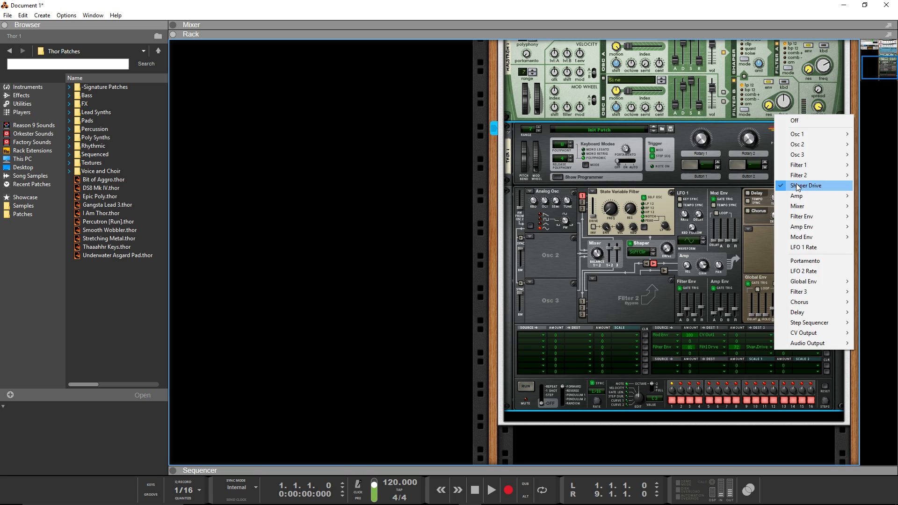
{"action": "left_click", "coordinate": [814, 186]}
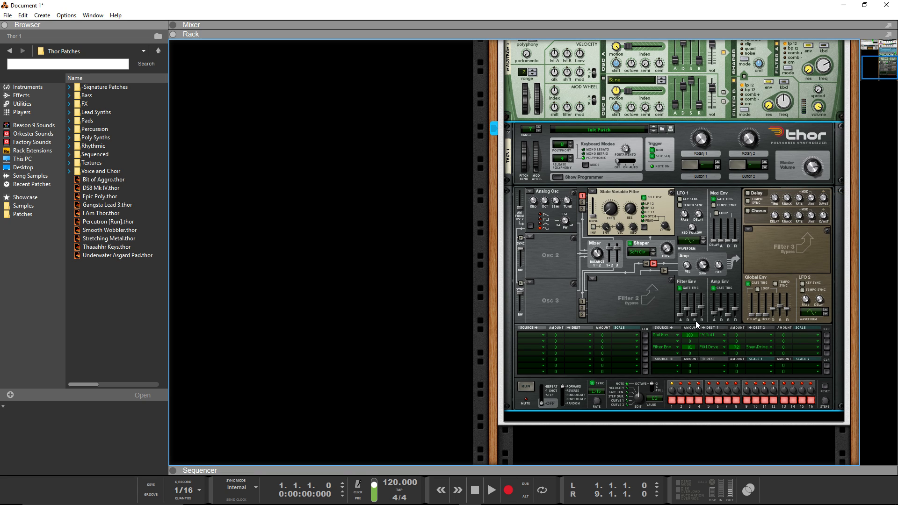
Step: Load a State Variable filter into Thor's Filter 3 slot and set its frequency to about 158 Hz
{"action": "mouse_move", "coordinate": [737, 310]}
{"action": "scroll", "coordinate": [611, 328], "scroll_direction": "up", "scroll_amount": 2}
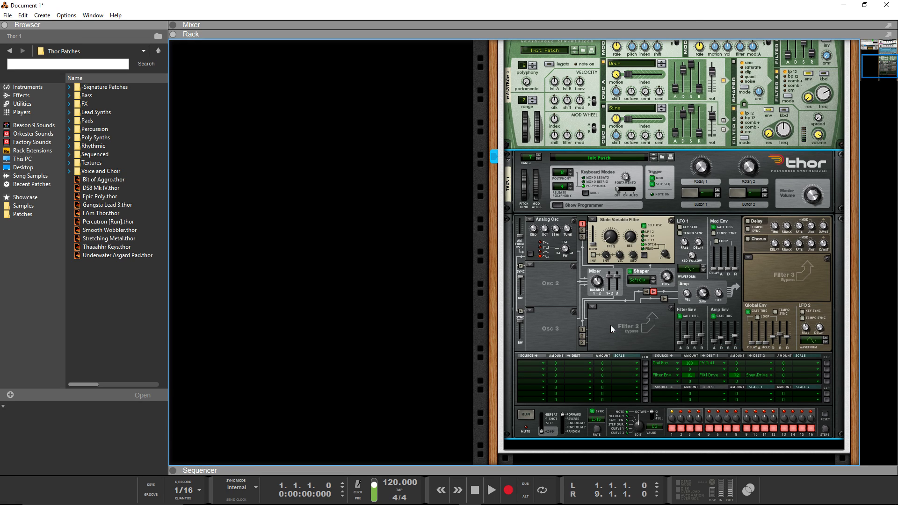
{"action": "scroll", "coordinate": [665, 299], "scroll_direction": "up", "scroll_amount": 2}
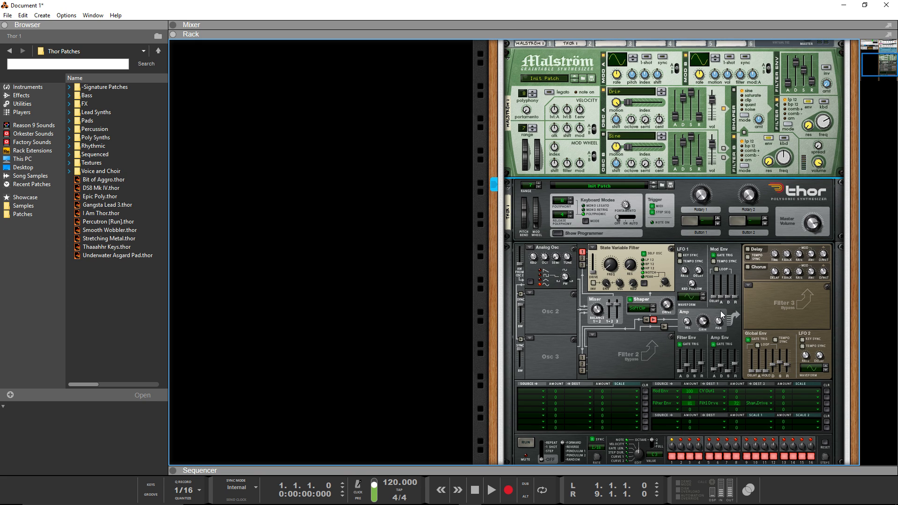
{"action": "left_click", "coordinate": [747, 286]}
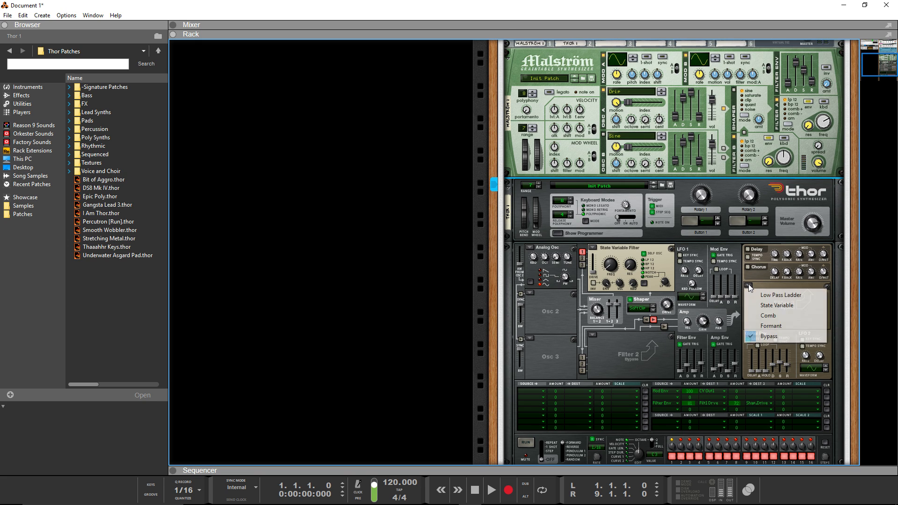
{"action": "left_click", "coordinate": [778, 306]}
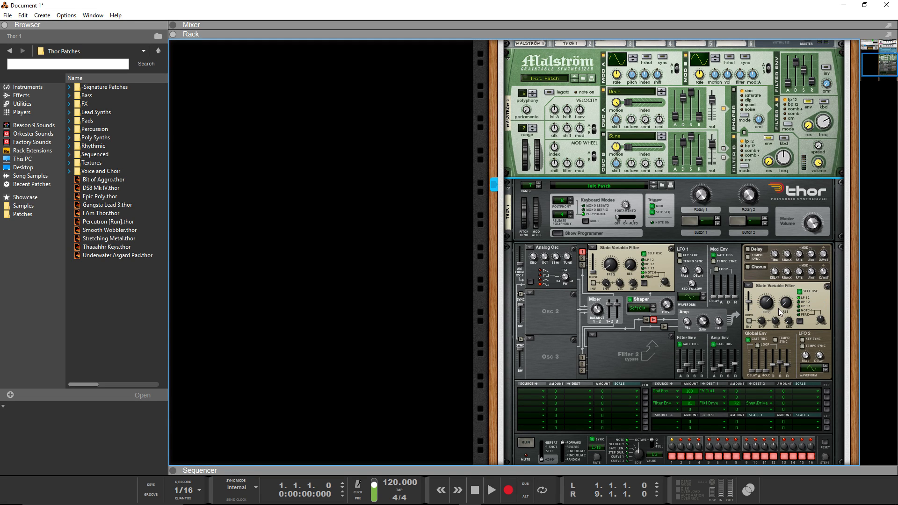
{"action": "scroll", "coordinate": [781, 311], "scroll_direction": "down", "scroll_amount": 2}
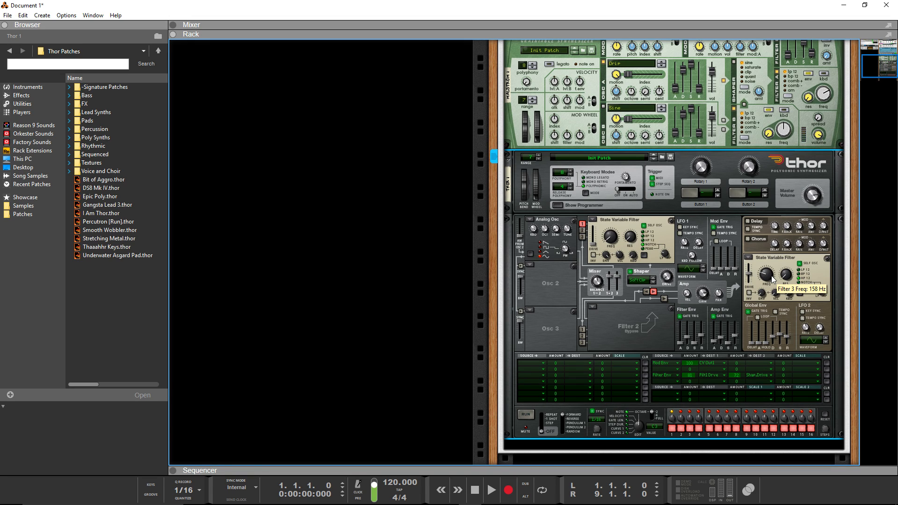
Step: Enable Thor's Delay with tempo sync and set its feedback to 58
{"action": "scroll", "coordinate": [569, 338], "scroll_direction": "up", "scroll_amount": 2}
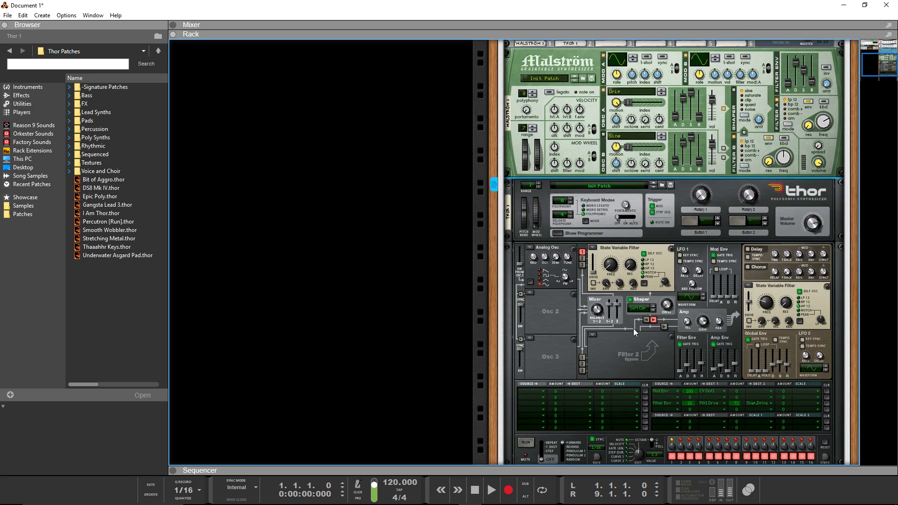
{"action": "left_click", "coordinate": [748, 250]}
{"action": "left_click", "coordinate": [747, 258]}
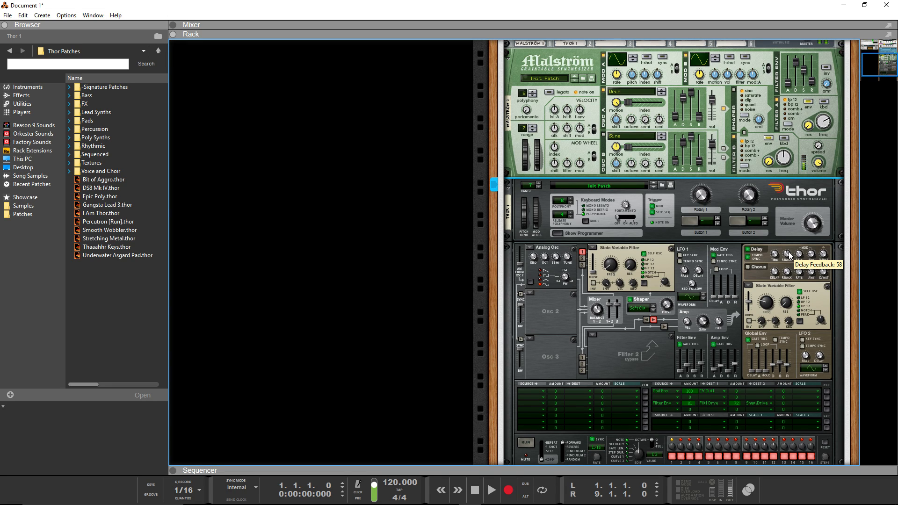
Step: Raise Thor's line mixer channel level to 127 and Thor's master volume to about 6.2 dB
{"action": "scroll", "coordinate": [541, 237], "scroll_direction": "up", "scroll_amount": 5}
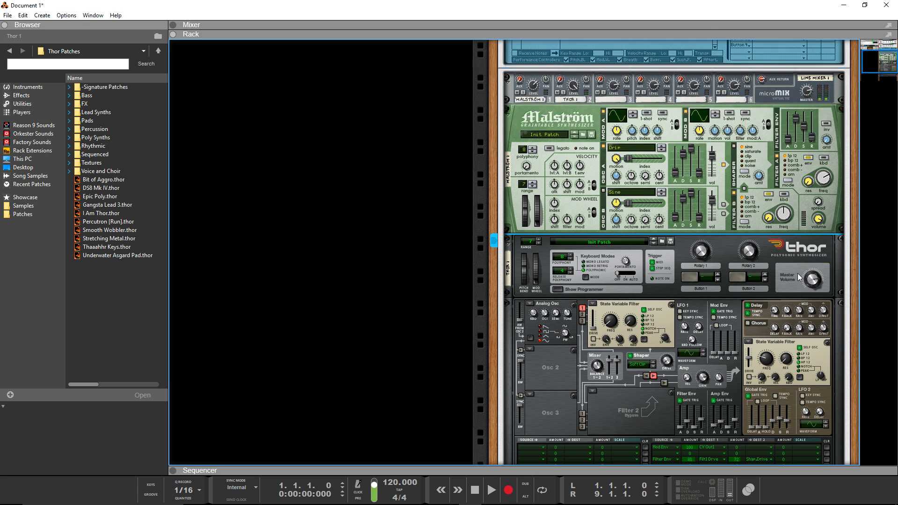
{"action": "scroll", "coordinate": [527, 231], "scroll_direction": "up", "scroll_amount": 2}
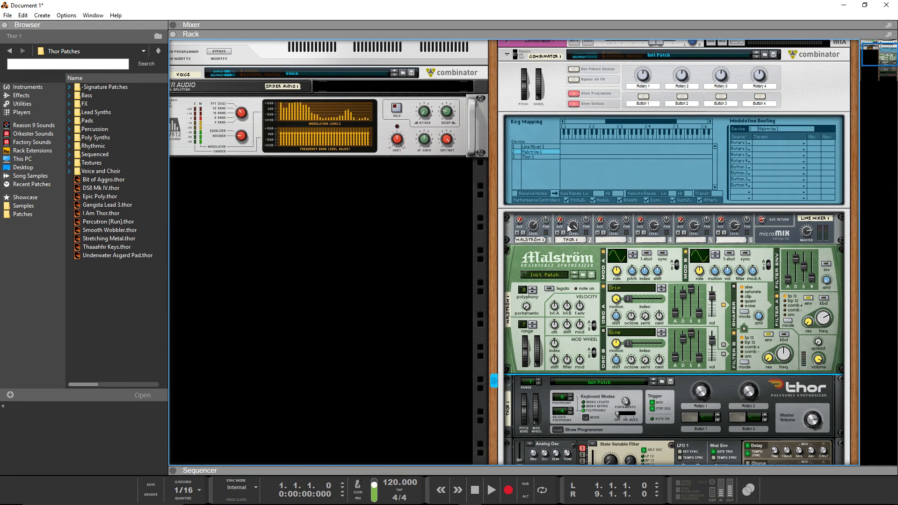
{"action": "scroll", "coordinate": [566, 230], "scroll_direction": "down", "scroll_amount": 2}
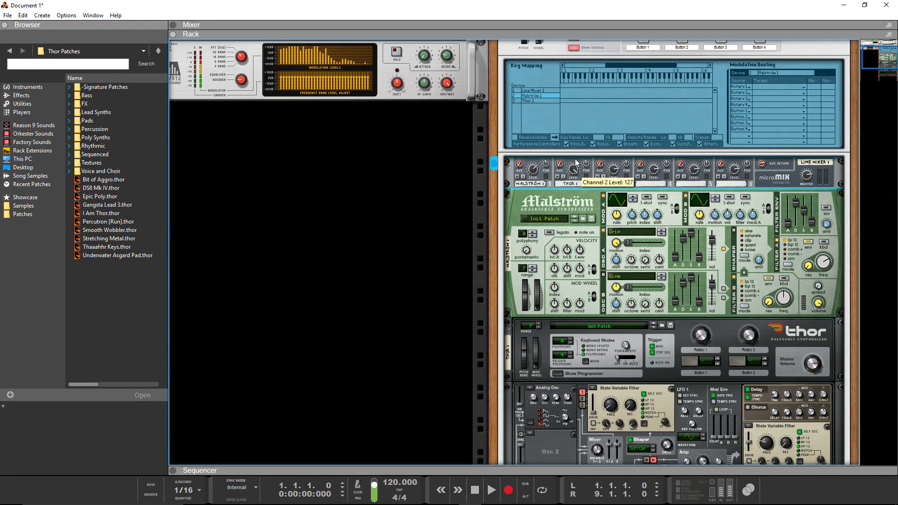
{"action": "scroll", "coordinate": [575, 169], "scroll_direction": "down", "scroll_amount": 2}
{"action": "left_click_drag", "start_coordinate": [820, 310], "coordinate": [822, 292]}
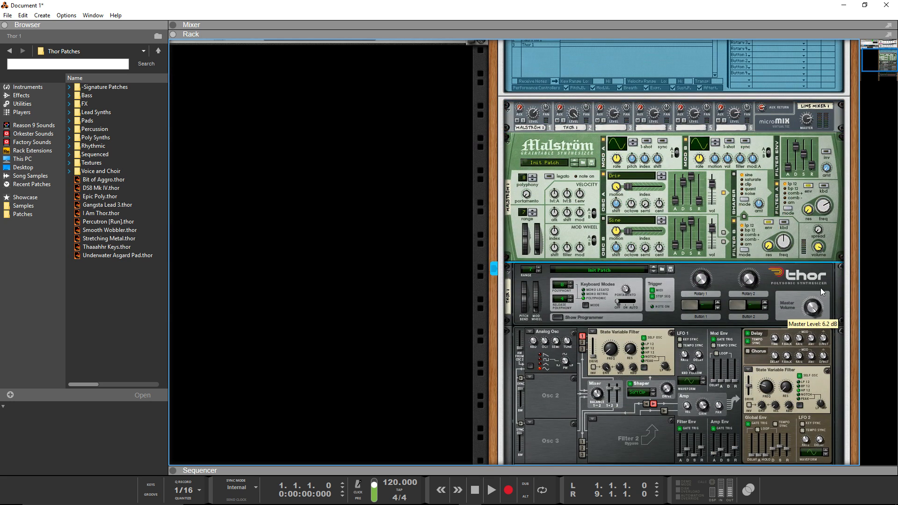
{"action": "scroll", "coordinate": [692, 262], "scroll_direction": "up", "scroll_amount": 3}
{"action": "left_click_drag", "start_coordinate": [575, 194], "coordinate": [577, 203]}
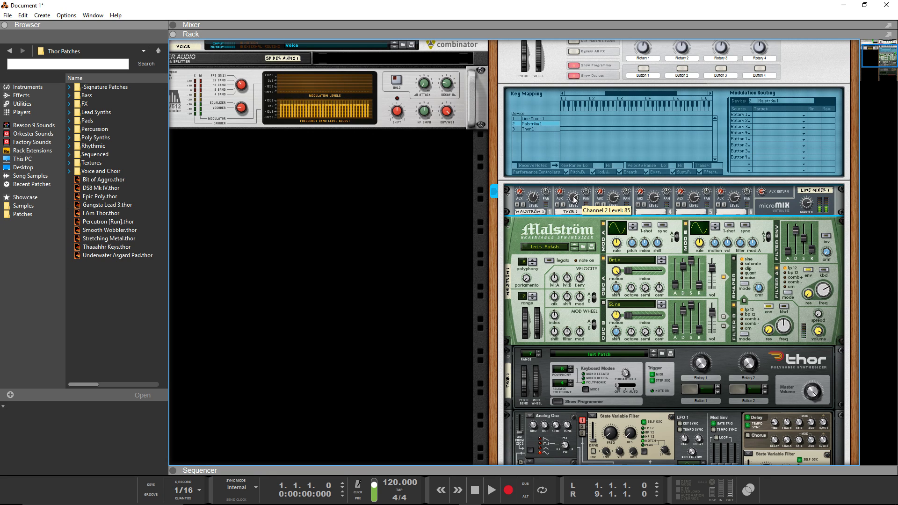
{"action": "scroll", "coordinate": [575, 196], "scroll_direction": "up", "scroll_amount": 3}
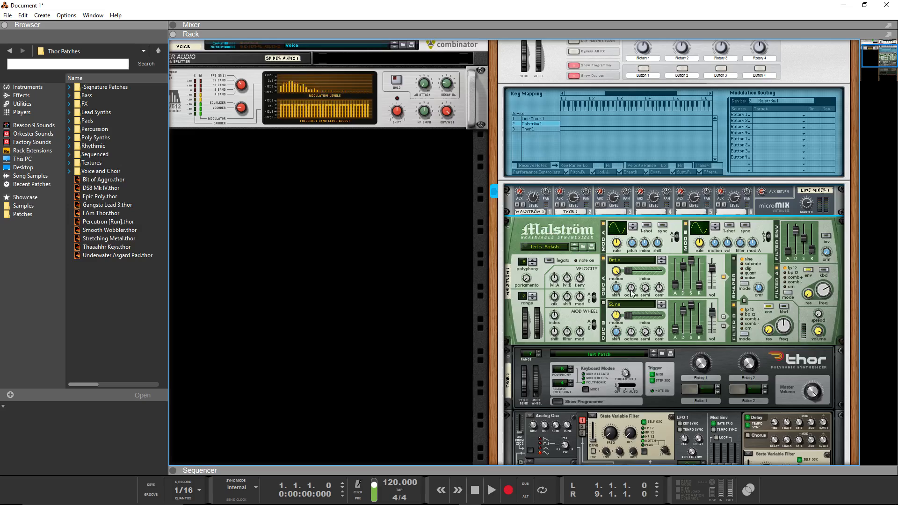
Step: Load an Analog Osc into Thor's Osc 2 slot
{"action": "scroll", "coordinate": [550, 290], "scroll_direction": "down", "scroll_amount": 4}
{"action": "scroll", "coordinate": [551, 290], "scroll_direction": "down", "scroll_amount": 2}
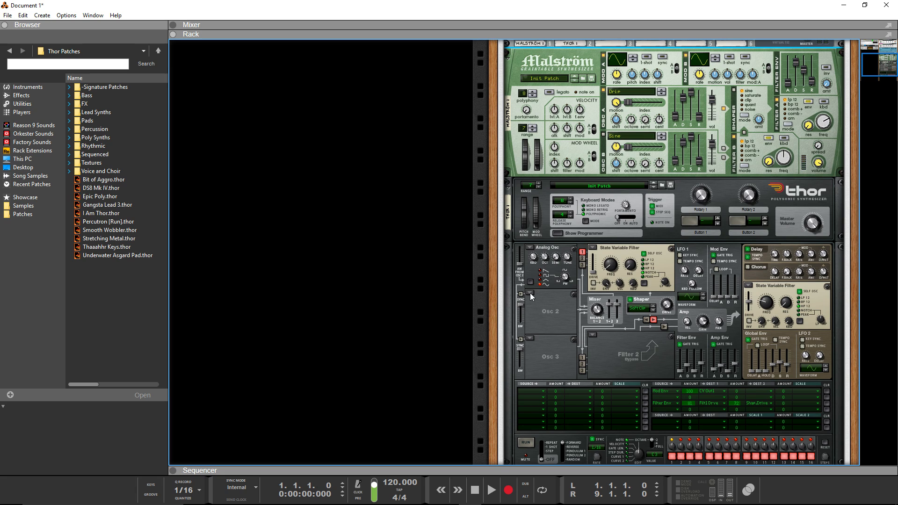
{"action": "left_click", "coordinate": [531, 296]}
{"action": "left_click", "coordinate": [534, 299]}
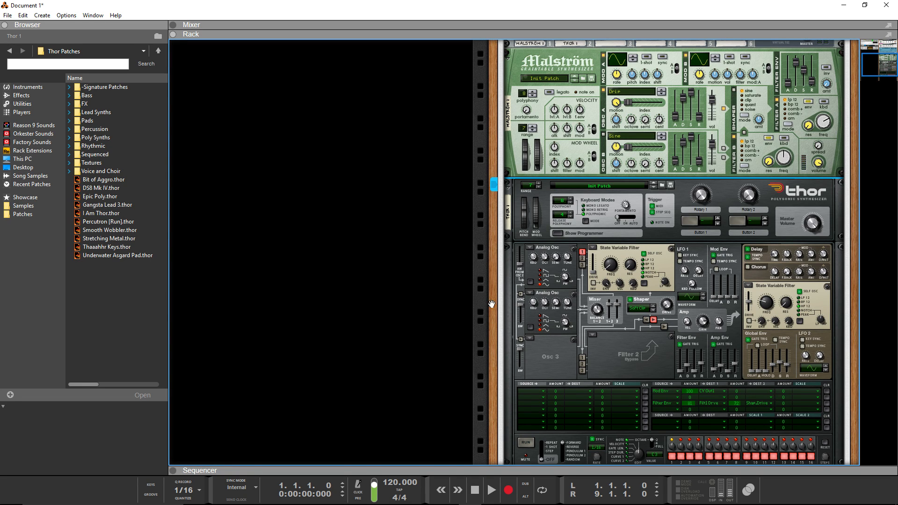
Step: Route Osc 2 to Osc 1 FM with an amount of 19 in Thor's first modulation row
{"action": "scroll", "coordinate": [492, 304], "scroll_direction": "down", "scroll_amount": 1}
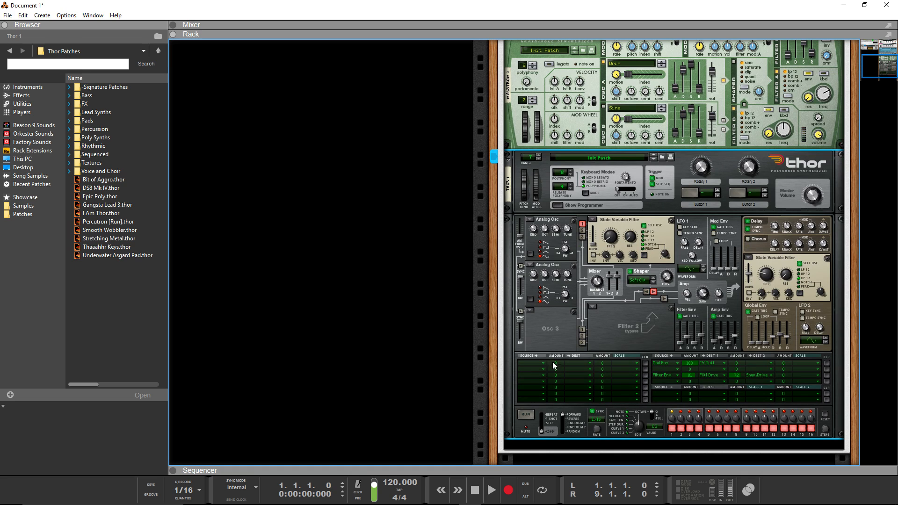
{"action": "left_click", "coordinate": [541, 365]}
{"action": "left_click", "coordinate": [563, 142]}
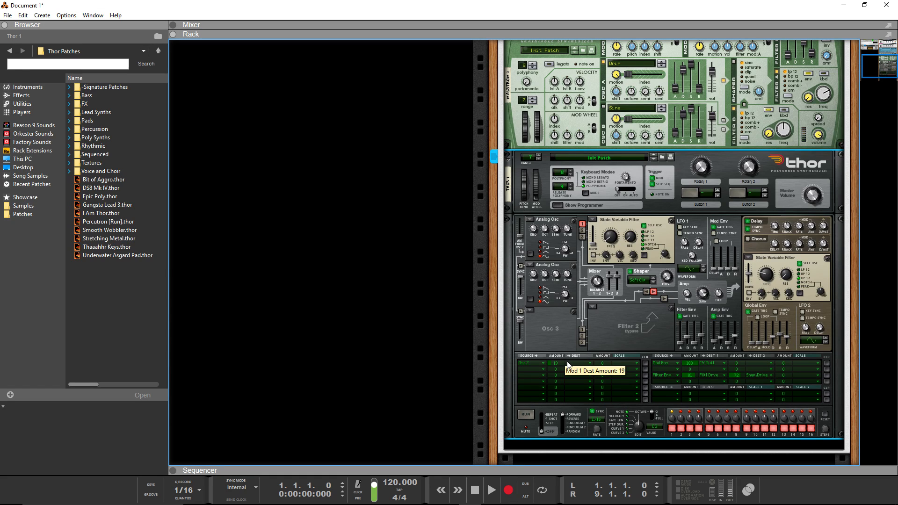
{"action": "left_click", "coordinate": [570, 363]}
{"action": "left_click", "coordinate": [711, 159]}
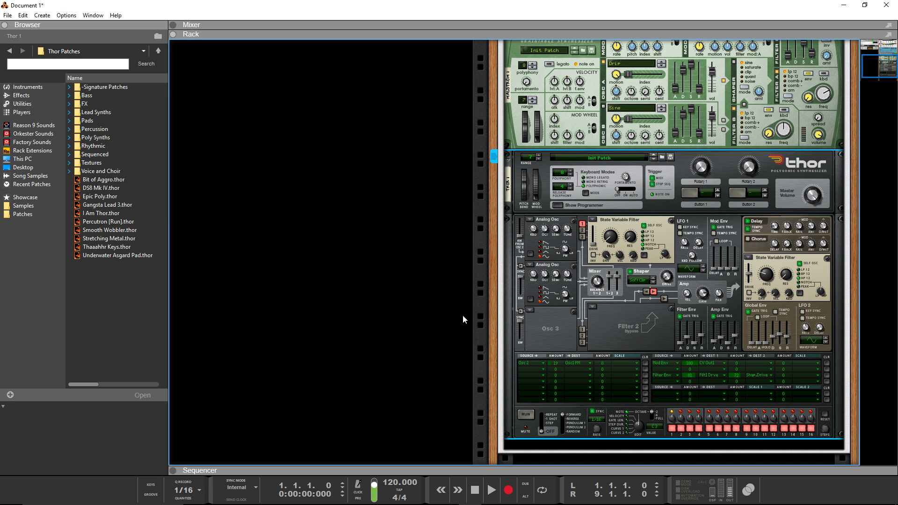
{"action": "scroll", "coordinate": [464, 316], "scroll_direction": "up", "scroll_amount": 5}
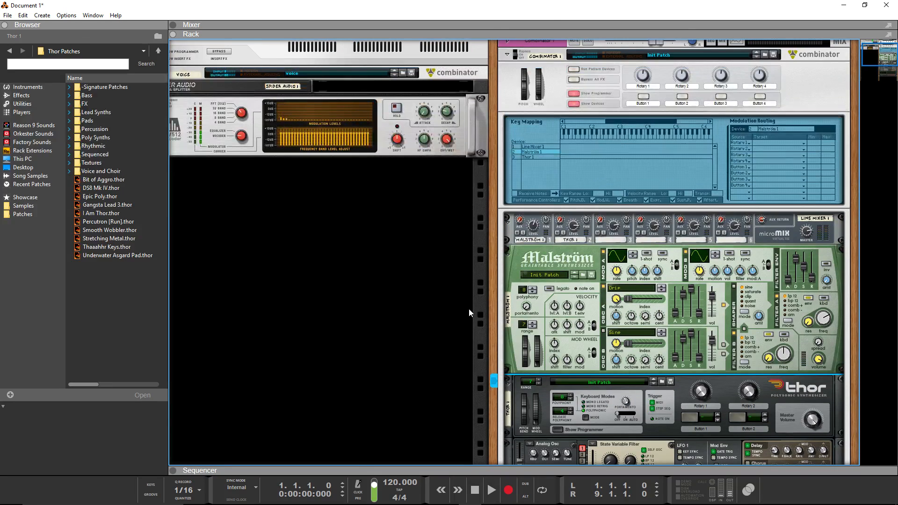
Step: Add an RV7000 MkII Reverb directly below the line mixer in Combinator 1 and load the ALL FilmScore patch
{"action": "scroll", "coordinate": [469, 309], "scroll_direction": "down", "scroll_amount": 5}
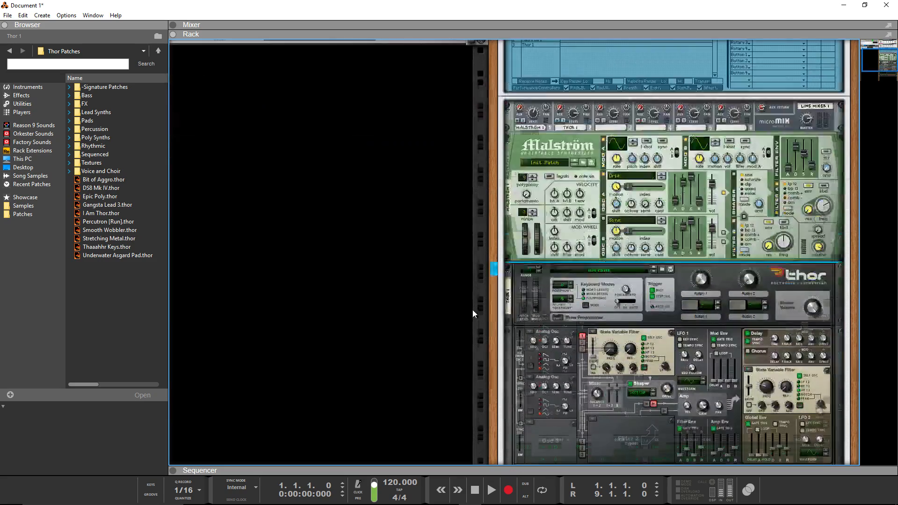
{"action": "scroll", "coordinate": [467, 310], "scroll_direction": "up", "scroll_amount": 5}
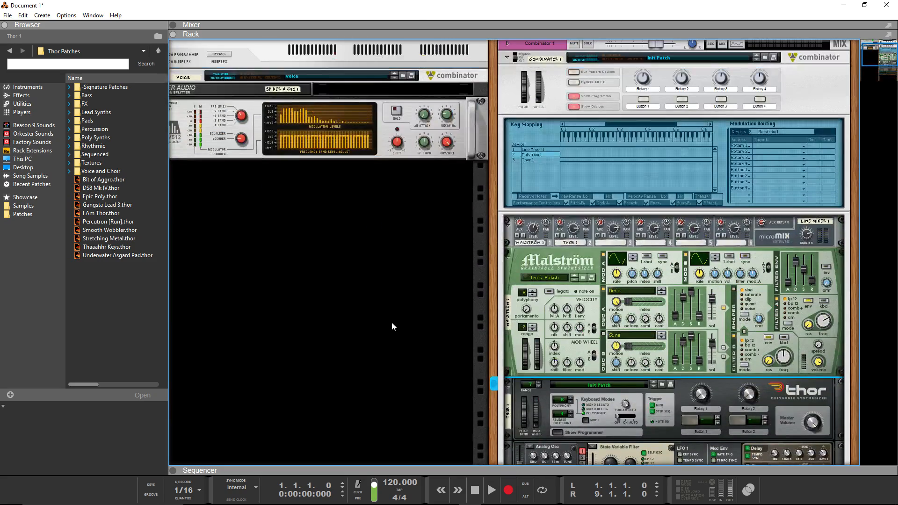
{"action": "left_click", "coordinate": [21, 95]}
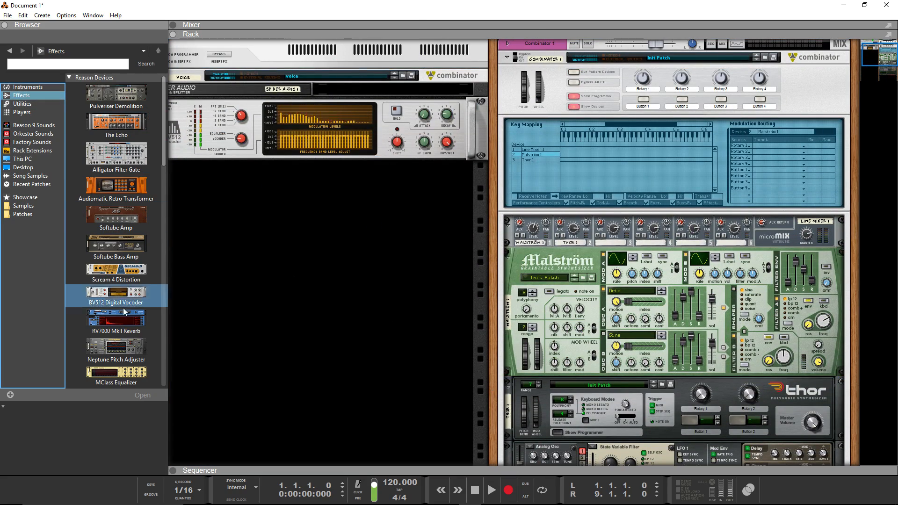
{"action": "left_click_drag", "start_coordinate": [116, 320], "coordinate": [594, 248]}
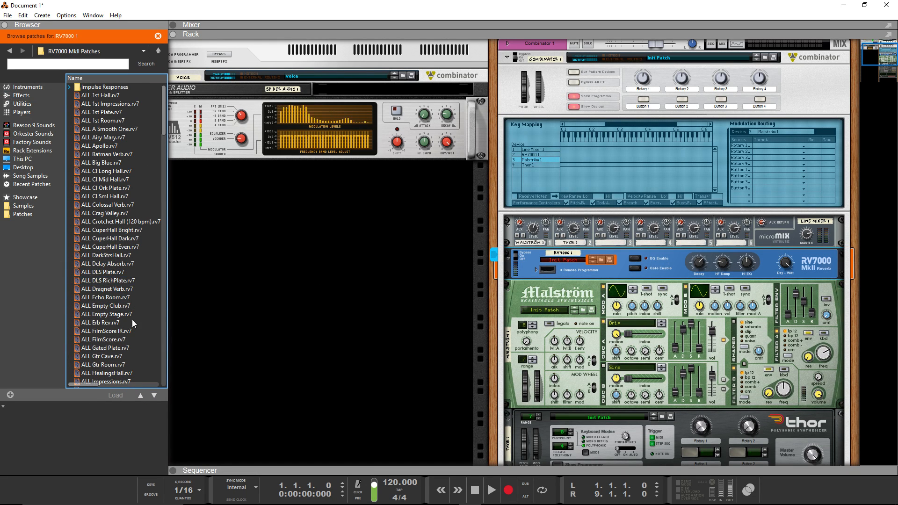
{"action": "left_click", "coordinate": [123, 339]}
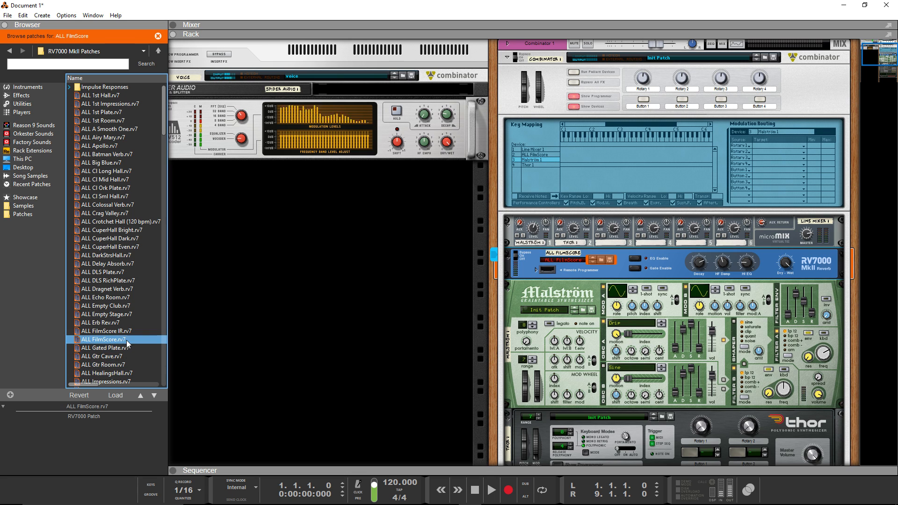
Step: Enable the RV7000's EQ and, in its remote programmer, set Low Gain to about -12.7 dB and Param Gain to about -7.6 dB
{"action": "left_click", "coordinate": [536, 269]}
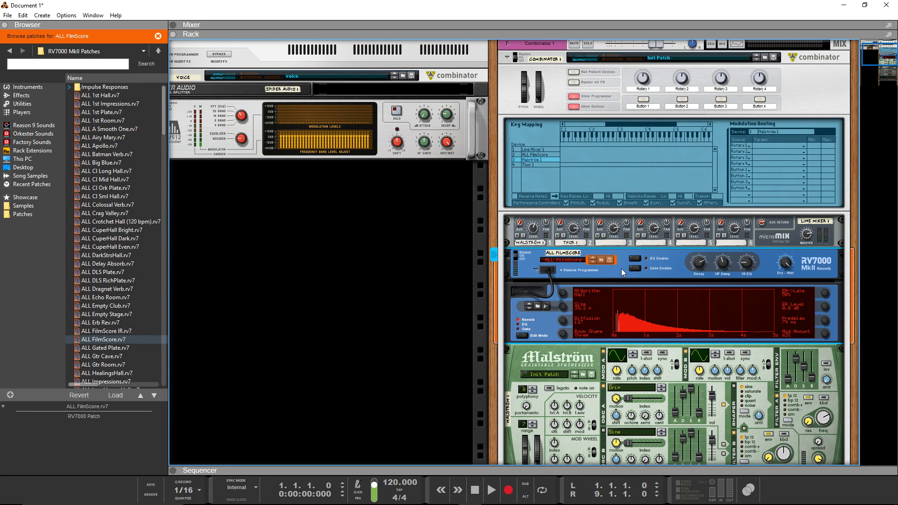
{"action": "left_click", "coordinate": [636, 258]}
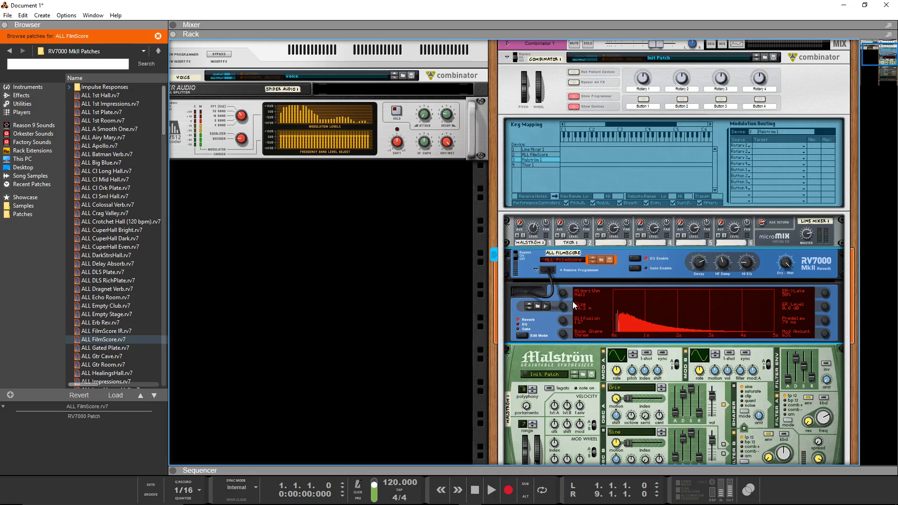
{"action": "left_click", "coordinate": [523, 325]}
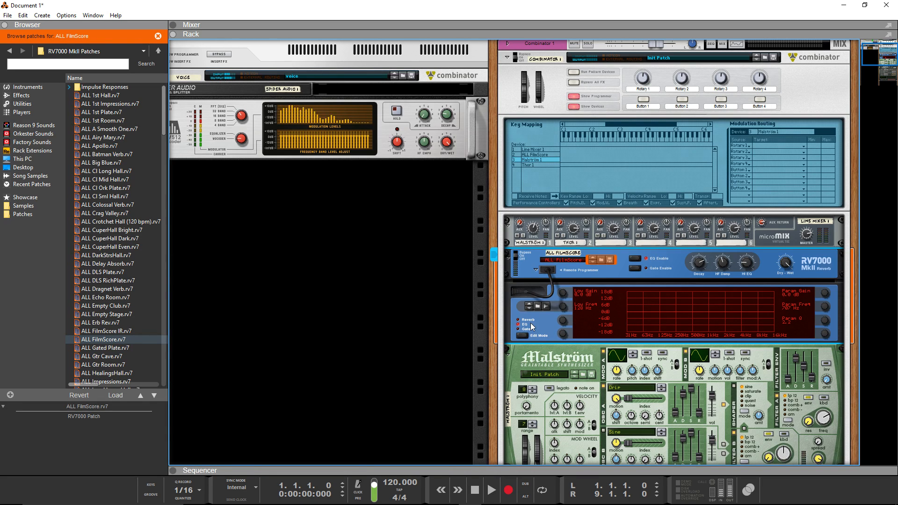
{"action": "mouse_move", "coordinate": [567, 288]}
{"action": "left_mouse_down"}
{"action": "mouse_move", "coordinate": [564, 306]}
{"action": "mouse_move", "coordinate": [568, 293]}
{"action": "left_mouse_up"}
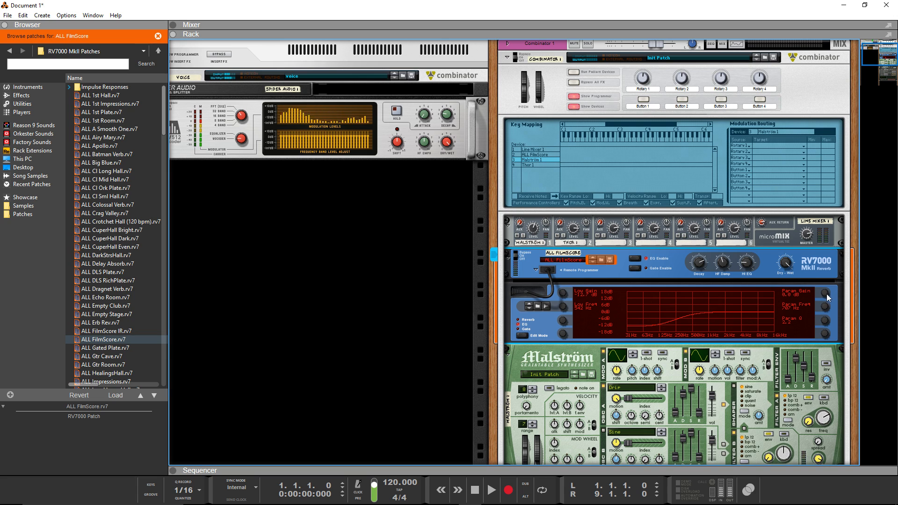
{"action": "left_click_drag", "start_coordinate": [828, 296], "coordinate": [829, 300]}
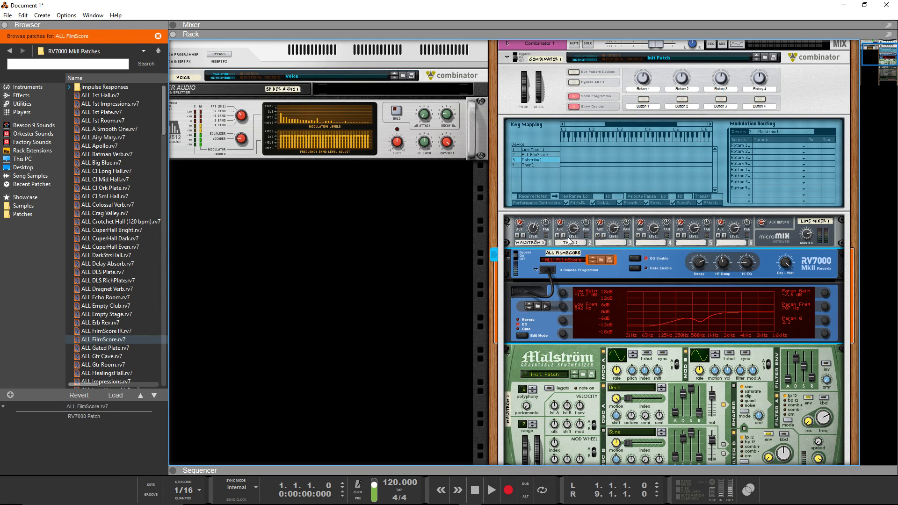
{"action": "left_click", "coordinate": [561, 225]}
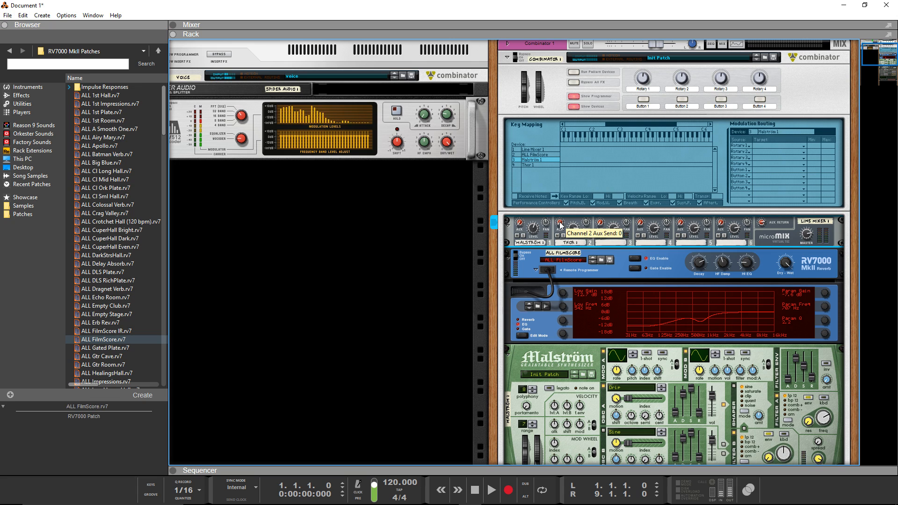
{"action": "left_click_drag", "start_coordinate": [561, 224], "coordinate": [564, 200]}
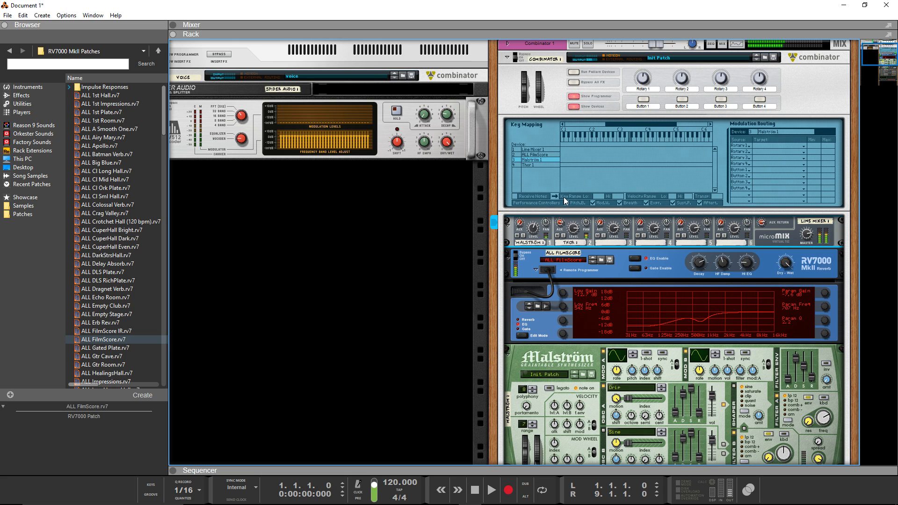
{"action": "scroll", "coordinate": [565, 262], "scroll_direction": "down", "scroll_amount": 2}
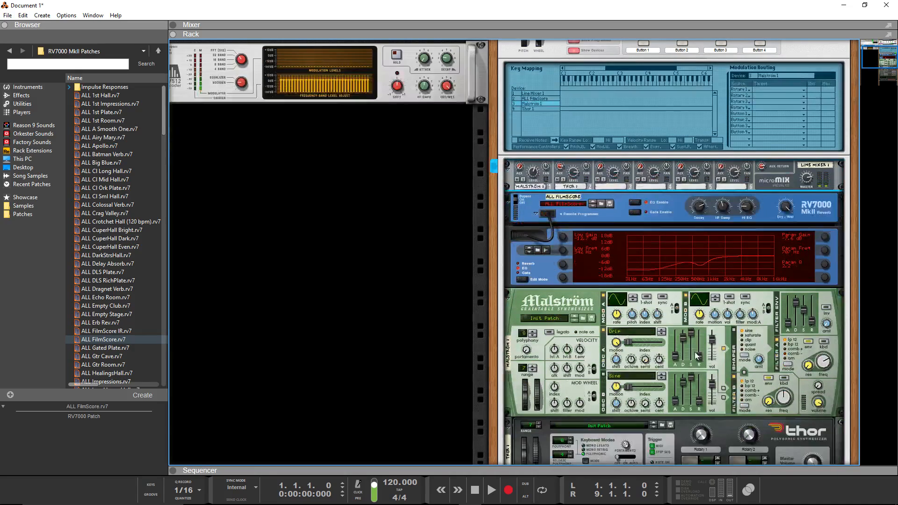
{"action": "scroll", "coordinate": [791, 356], "scroll_direction": "up", "scroll_amount": 5}
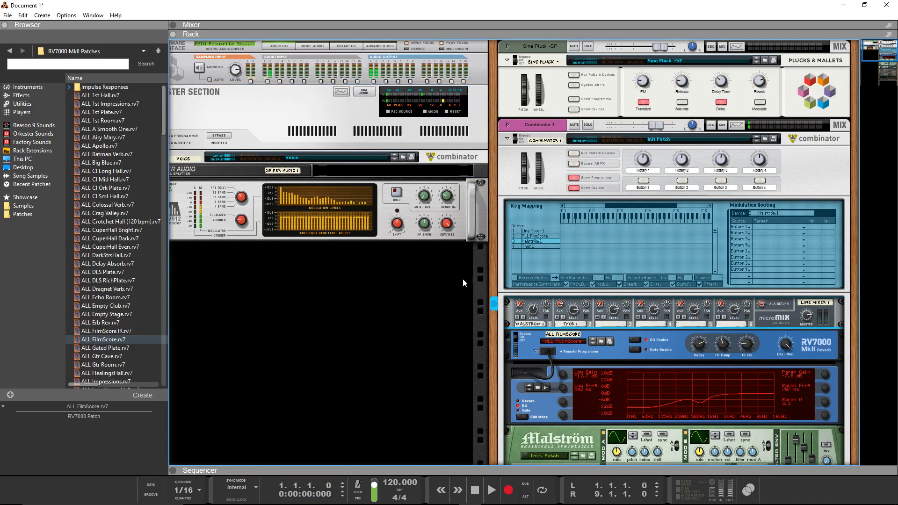
Step: Mute and unmute the Malström channel on the line mixer to compare the pluck with and without its transient
{"action": "scroll", "coordinate": [462, 281], "scroll_direction": "down", "scroll_amount": 3}
{"action": "scroll", "coordinate": [461, 281], "scroll_direction": "down", "scroll_amount": 1}
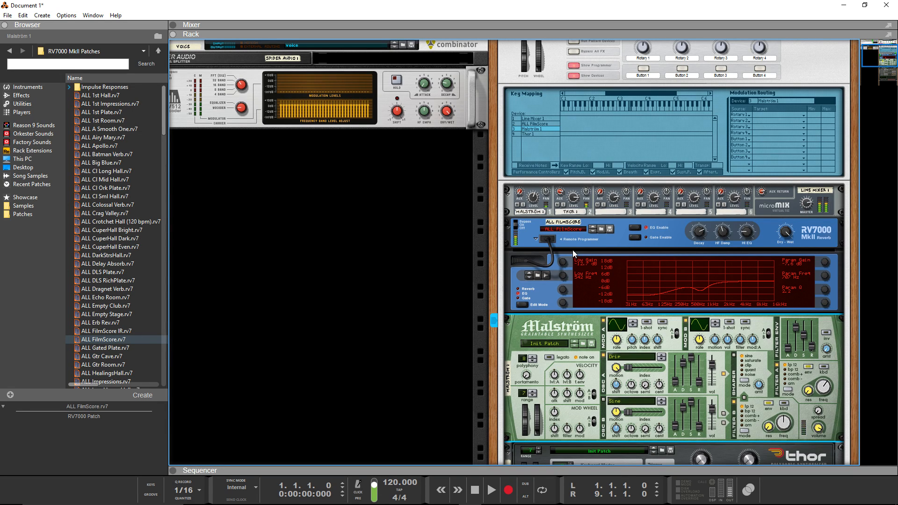
{"action": "scroll", "coordinate": [573, 249], "scroll_direction": "up", "scroll_amount": 2}
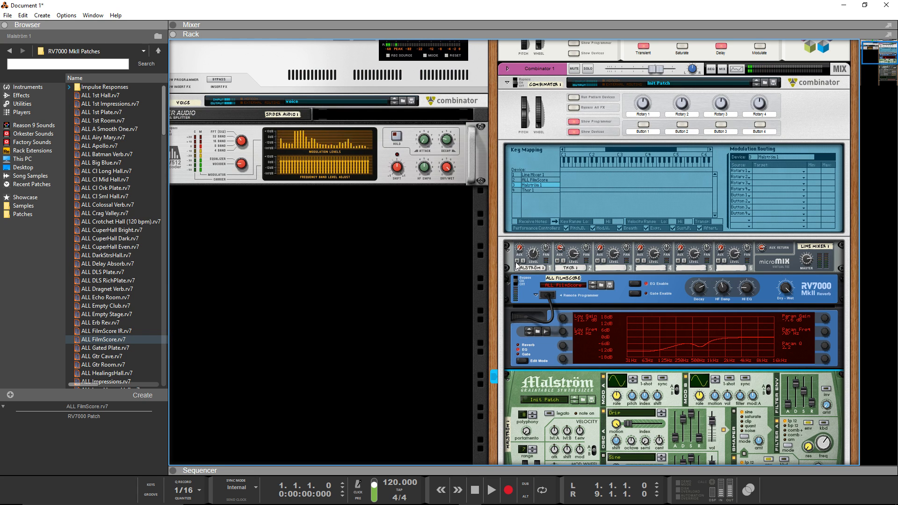
{"action": "scroll", "coordinate": [508, 274], "scroll_direction": "up", "scroll_amount": 1}
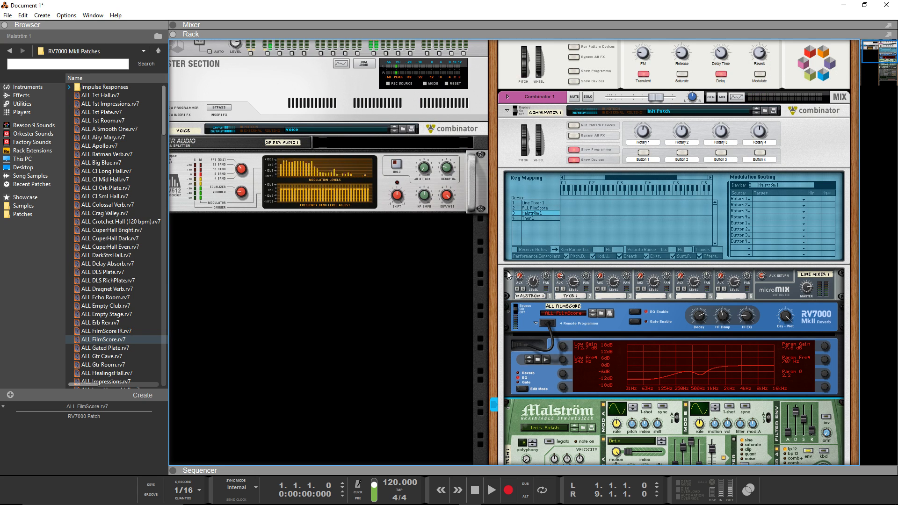
{"action": "left_click", "coordinate": [517, 293]}
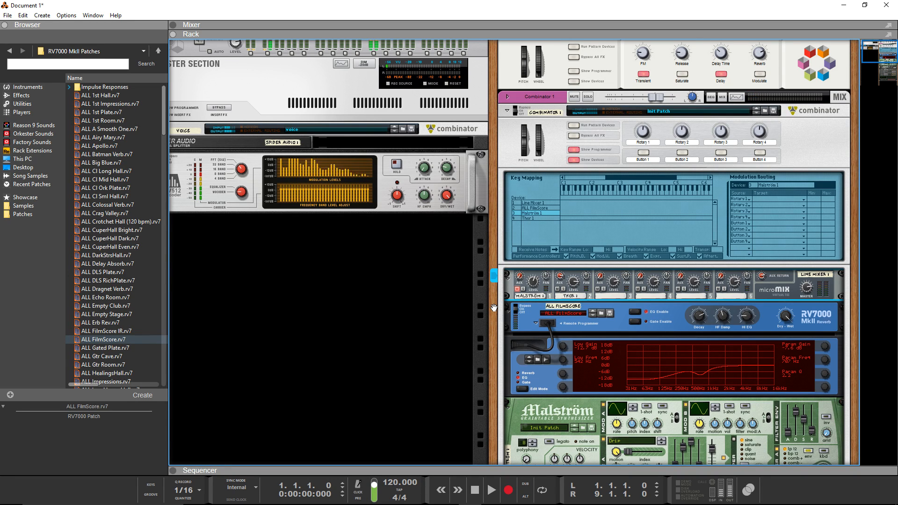
{"action": "left_click", "coordinate": [517, 289]}
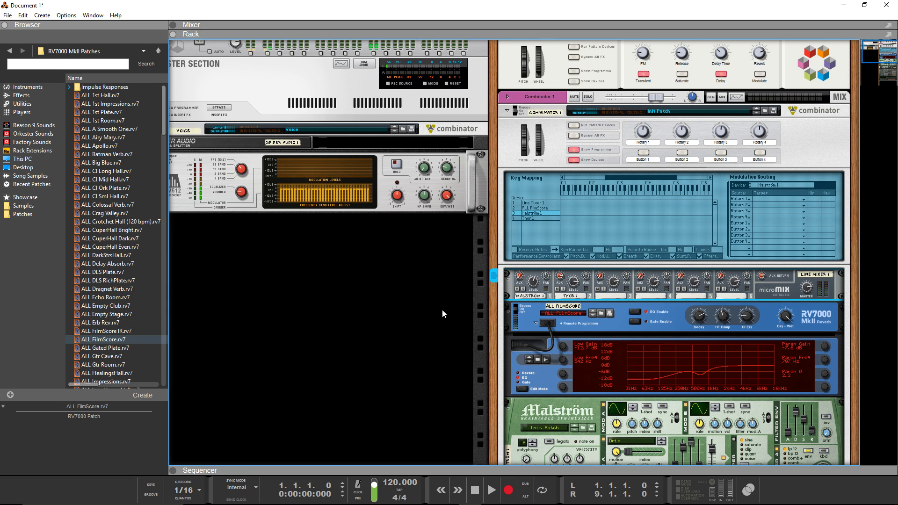
{"action": "scroll", "coordinate": [440, 315], "scroll_direction": "up", "scroll_amount": 1}
{"action": "scroll", "coordinate": [439, 316], "scroll_direction": "down", "scroll_amount": 1}
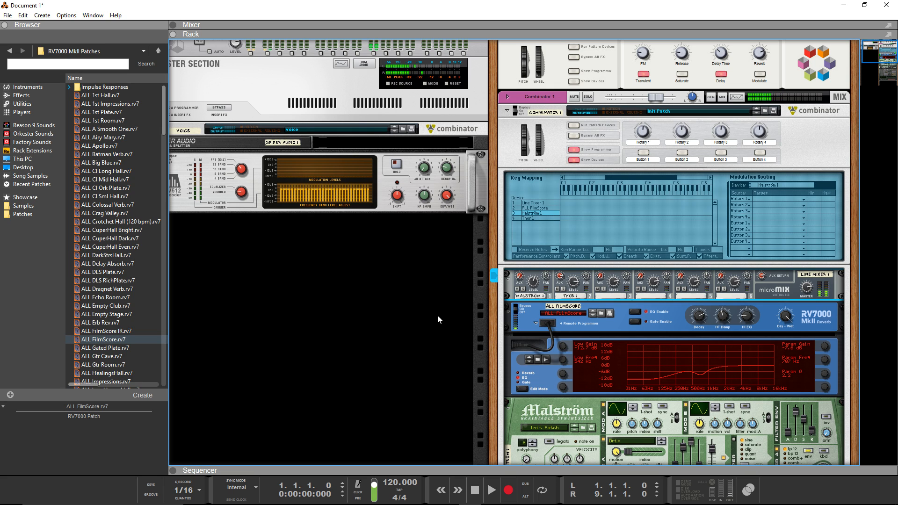
{"action": "scroll", "coordinate": [382, 355], "scroll_direction": "up", "scroll_amount": 2}
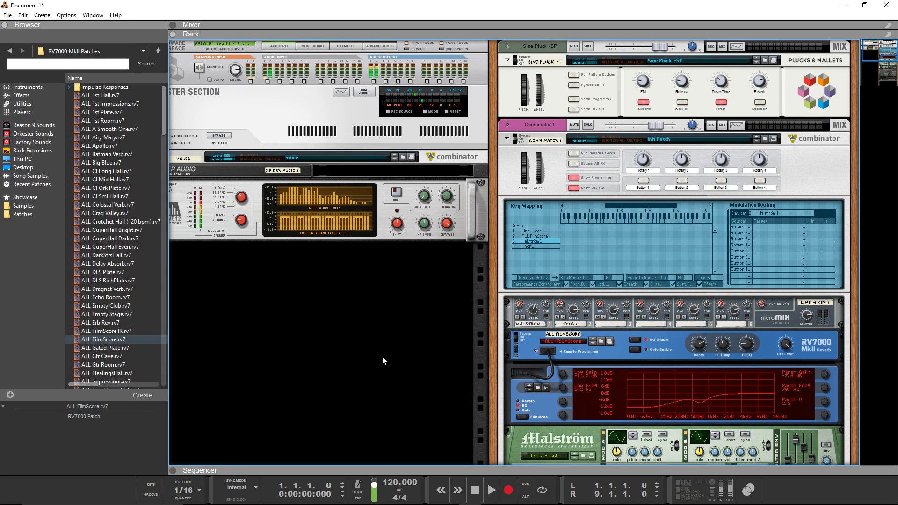
Step: Show the devices inside the Sine Pluck -SP Combinator and examine its Pluck EQ curve against the new patch
{"action": "scroll", "coordinate": [382, 360], "scroll_direction": "down", "scroll_amount": 15}
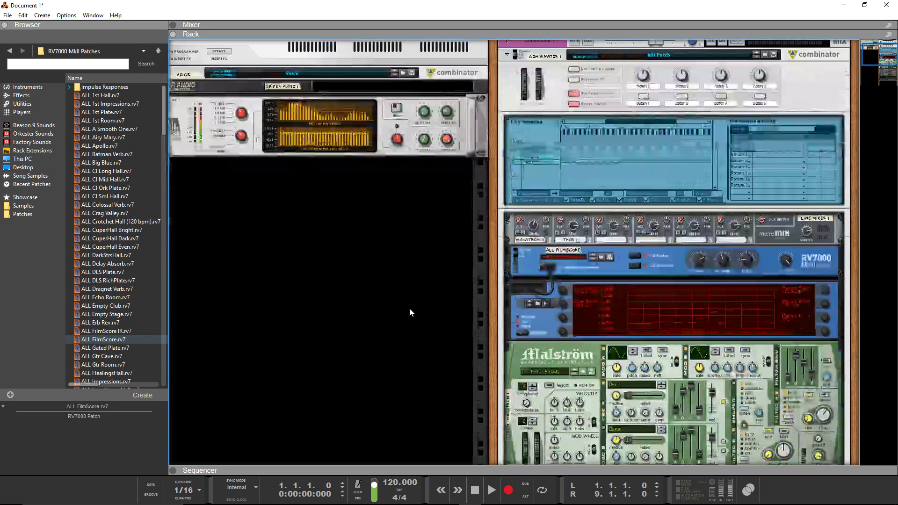
{"action": "scroll", "coordinate": [445, 345], "scroll_direction": "up", "scroll_amount": 12}
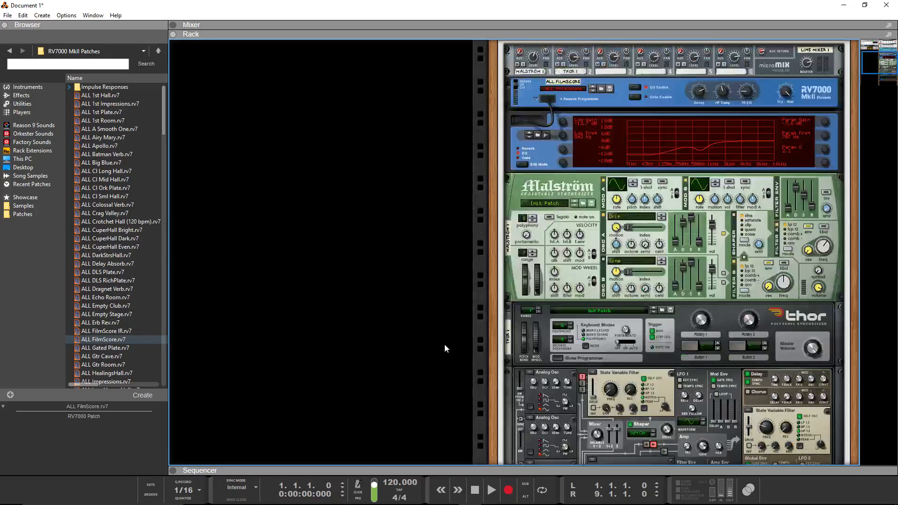
{"action": "left_click", "coordinate": [574, 110]}
{"action": "scroll", "coordinate": [447, 271], "scroll_direction": "down", "scroll_amount": 5}
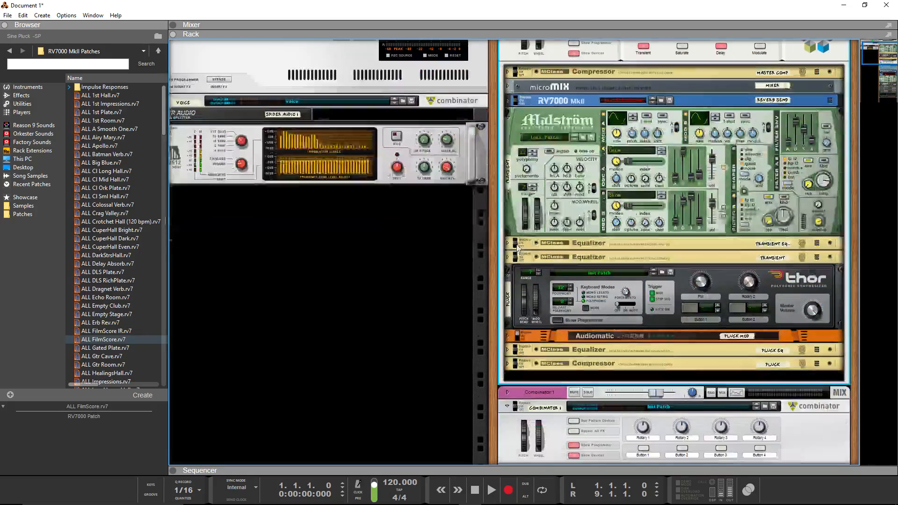
{"action": "scroll", "coordinate": [447, 268], "scroll_direction": "up", "scroll_amount": 3}
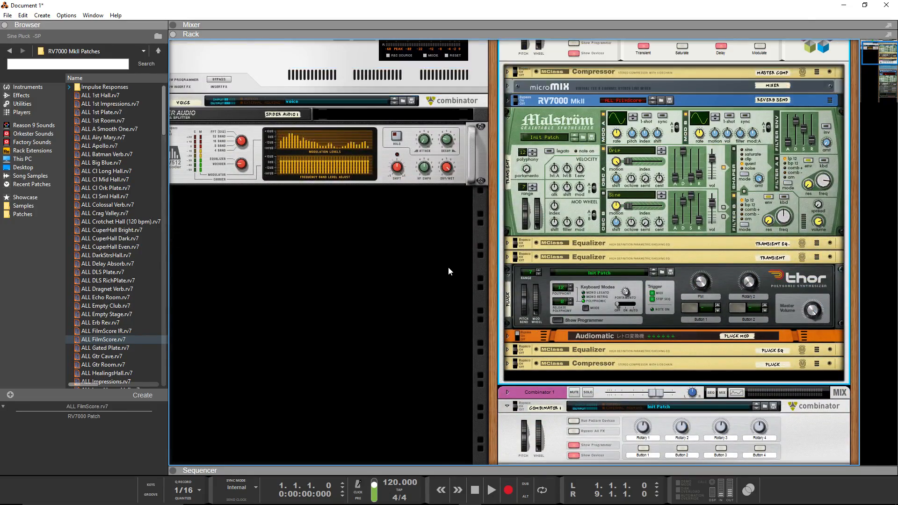
{"action": "scroll", "coordinate": [544, 272], "scroll_direction": "down", "scroll_amount": 15}
{"action": "scroll", "coordinate": [495, 335], "scroll_direction": "down", "scroll_amount": 13}
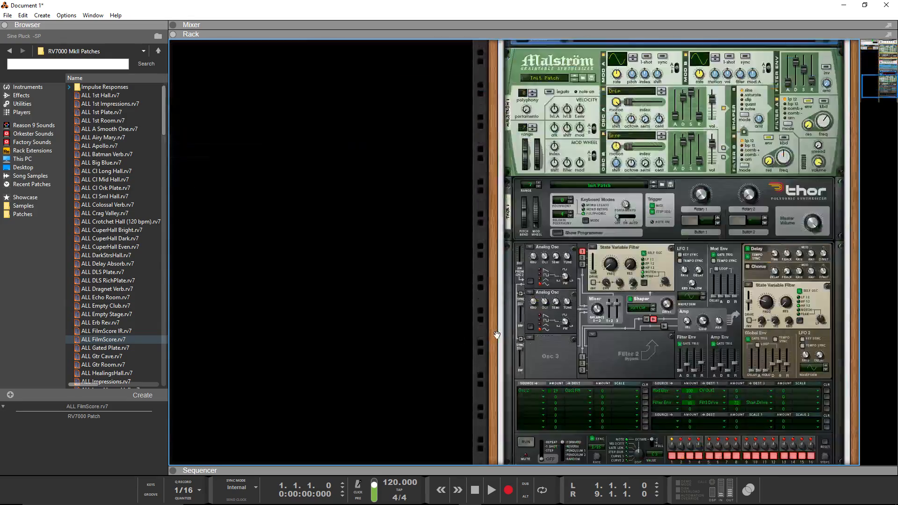
{"action": "scroll", "coordinate": [702, 343], "scroll_direction": "up", "scroll_amount": 20}
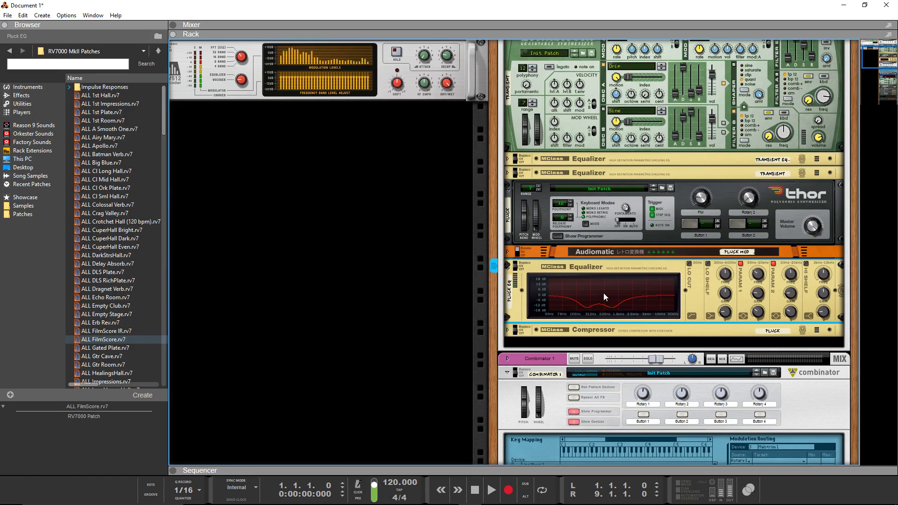
{"action": "scroll", "coordinate": [604, 293], "scroll_direction": "down", "scroll_amount": 5}
{"action": "scroll", "coordinate": [589, 289], "scroll_direction": "down", "scroll_amount": 11}
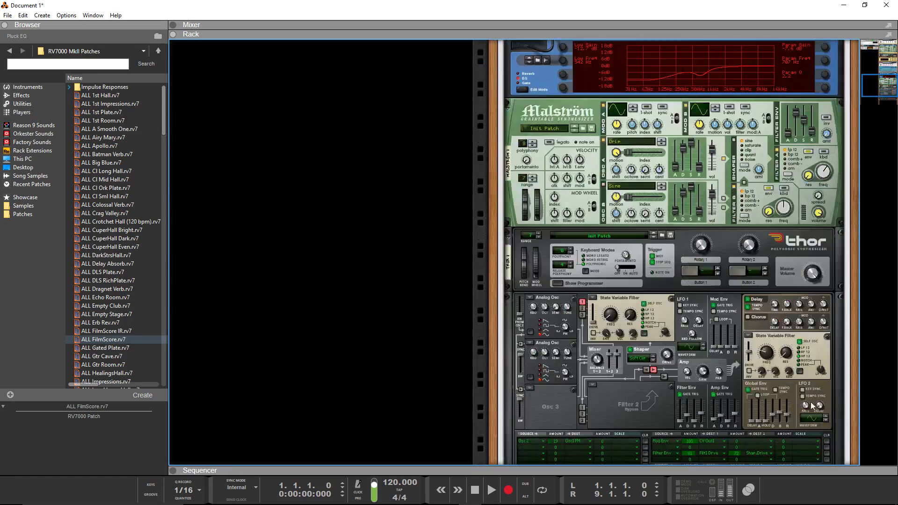
{"action": "scroll", "coordinate": [745, 325], "scroll_direction": "up", "scroll_amount": 16}
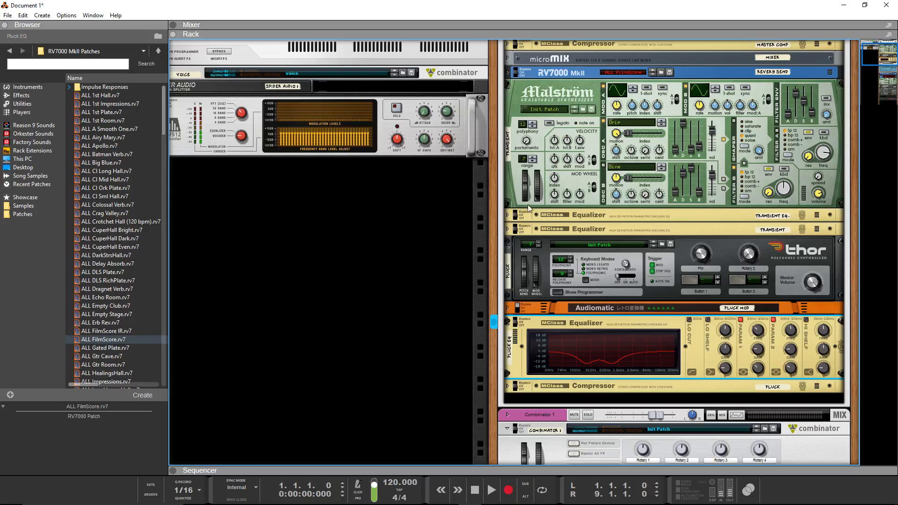
Step: Unfold the first Transient EQ in the Sine Pluck -SP Combinator to examine its curve, and fold it back
{"action": "left_click", "coordinate": [508, 214]}
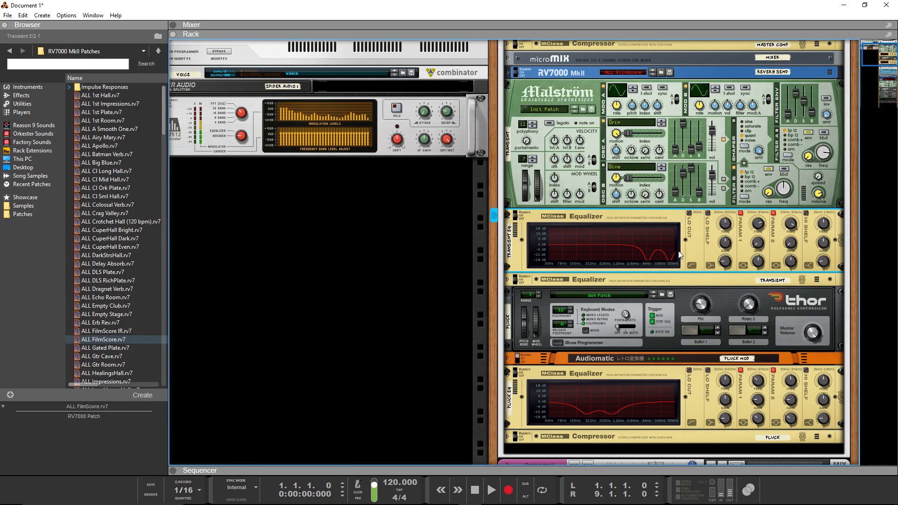
{"action": "scroll", "coordinate": [789, 188], "scroll_direction": "up", "scroll_amount": 2}
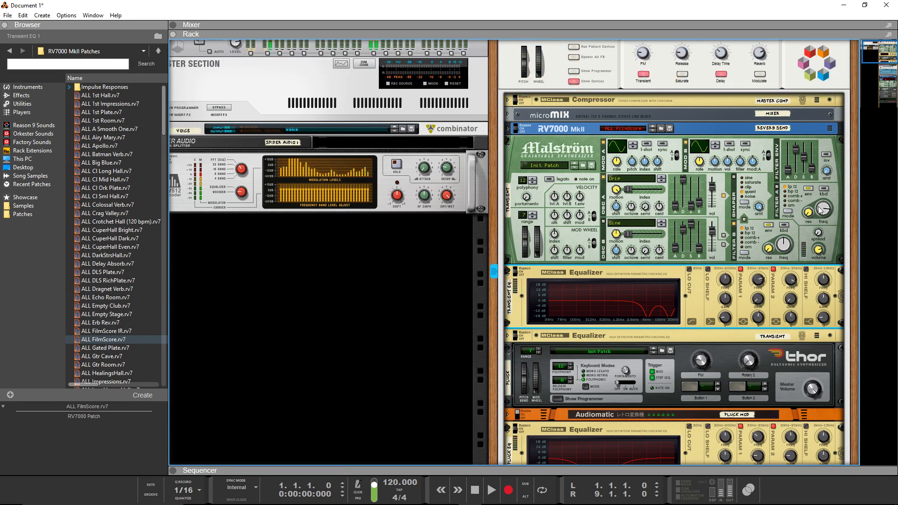
{"action": "left_click", "coordinate": [508, 271]}
{"action": "left_click", "coordinate": [508, 272]}
{"action": "left_click", "coordinate": [508, 272]}
{"action": "scroll", "coordinate": [522, 202], "scroll_direction": "up", "scroll_amount": 1}
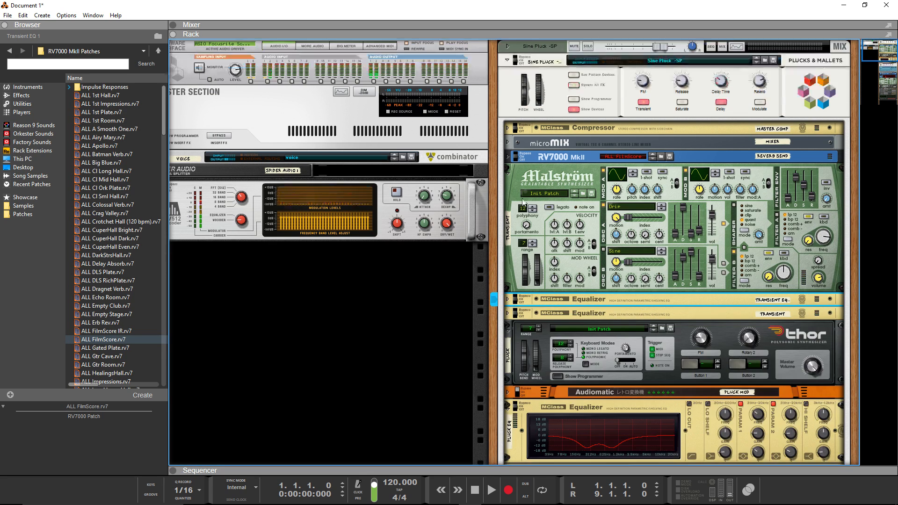
Step: Delete the Sine Pluck -SP reference Combinator from the rack
{"action": "left_click", "coordinate": [504, 92]}
{"action": "key", "text": "Delete"}
{"action": "key", "text": "Return"}
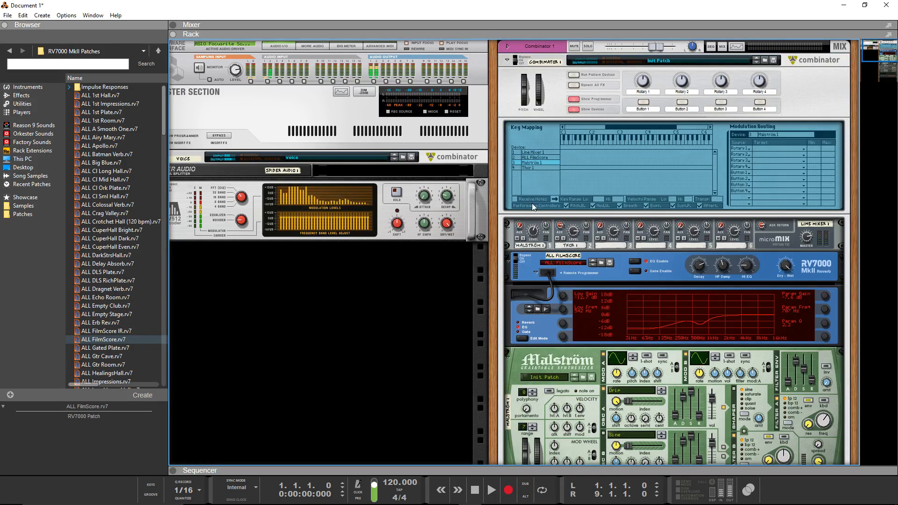
Step: Hide the devices and the programmer of Combinator 1
{"action": "scroll", "coordinate": [535, 236], "scroll_direction": "down", "scroll_amount": 4}
{"action": "scroll", "coordinate": [536, 240], "scroll_direction": "up", "scroll_amount": 4}
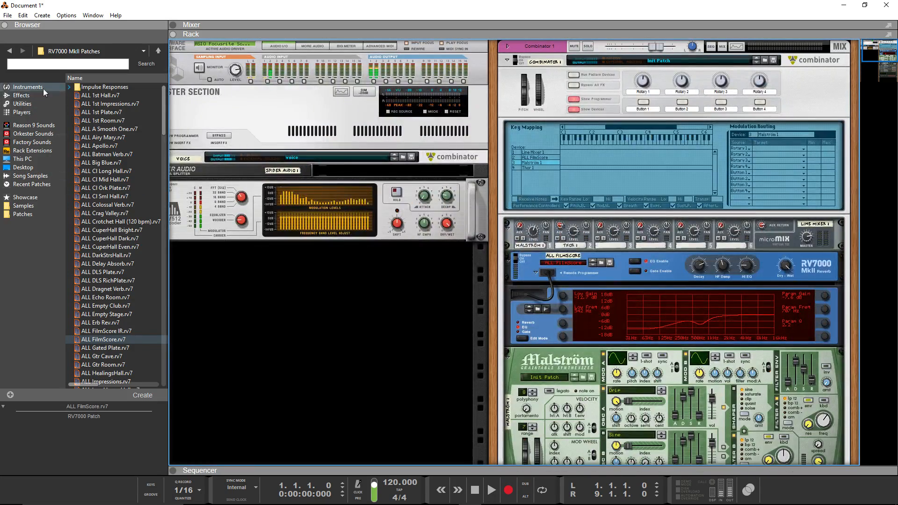
{"action": "left_click", "coordinate": [574, 109]}
{"action": "left_click", "coordinate": [574, 98]}
Step: Try an MClass Compressor below Combinator 1 and delete it from the rack
{"action": "left_click", "coordinate": [28, 95]}
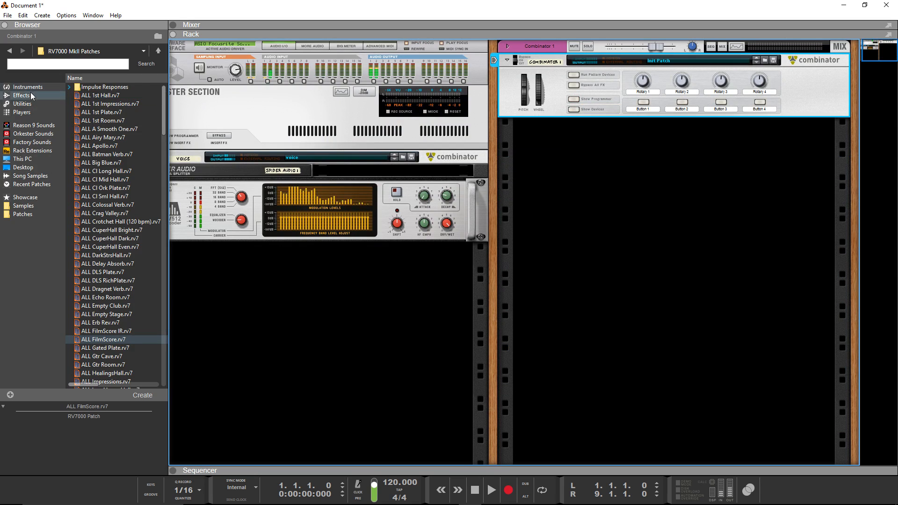
{"action": "scroll", "coordinate": [116, 346], "scroll_direction": "down", "scroll_amount": 3}
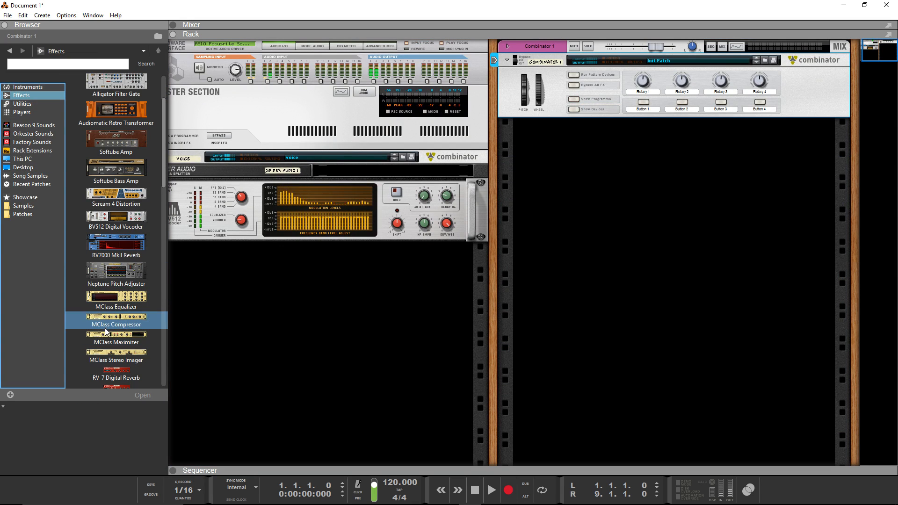
{"action": "left_click_drag", "start_coordinate": [106, 322], "coordinate": [699, 213]}
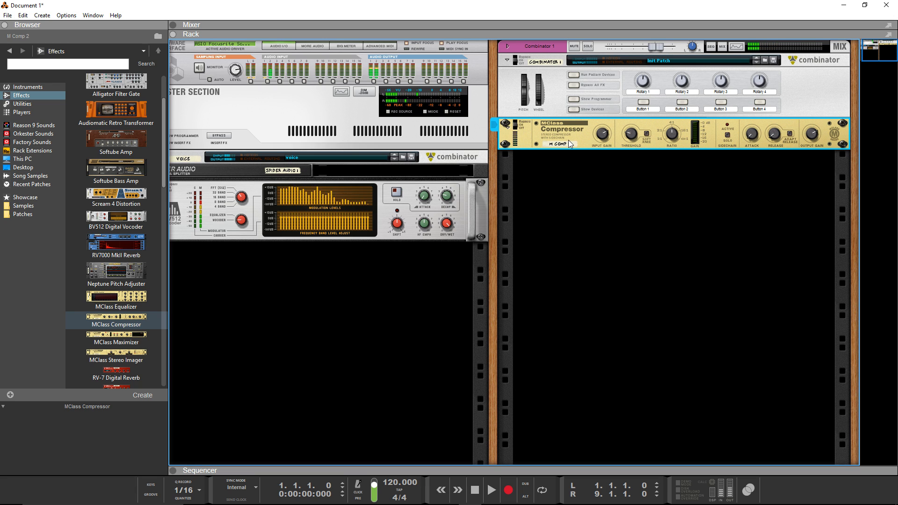
{"action": "key", "text": "Delete"}
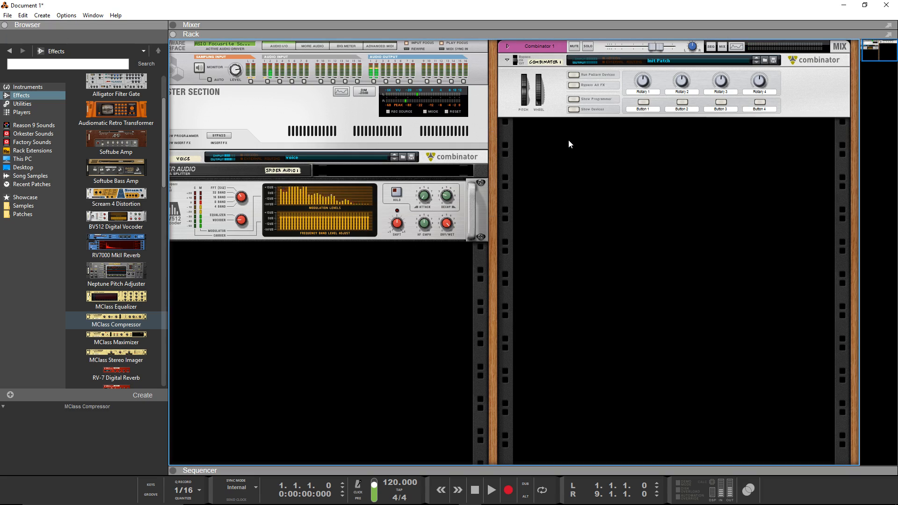
Step: Show the devices inside Combinator 1 again
{"action": "left_click", "coordinate": [574, 110]}
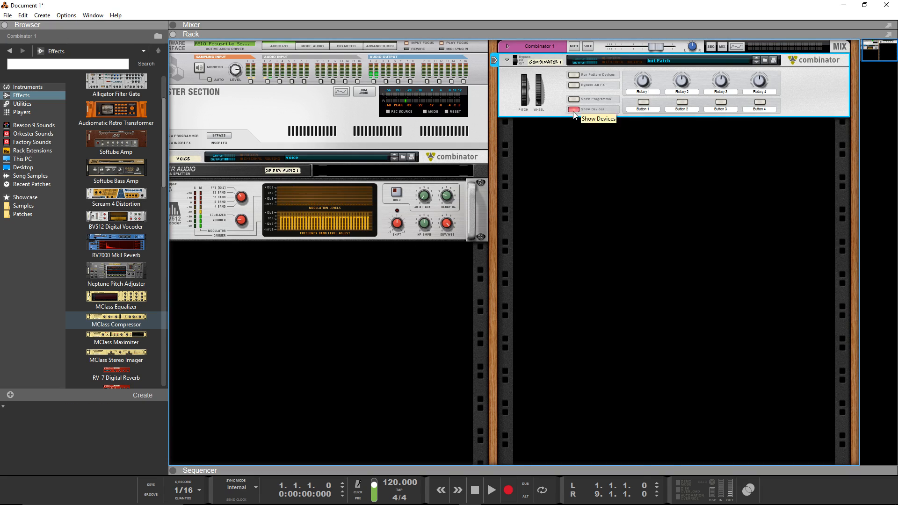
{"action": "scroll", "coordinate": [484, 238], "scroll_direction": "down", "scroll_amount": 6}
{"action": "scroll", "coordinate": [484, 241], "scroll_direction": "up", "scroll_amount": 6}
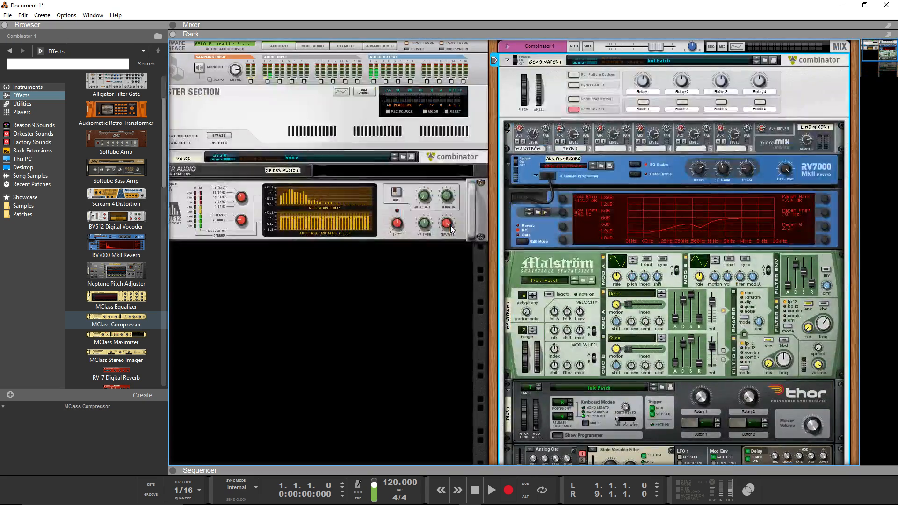
{"action": "mouse_move", "coordinate": [452, 228]}
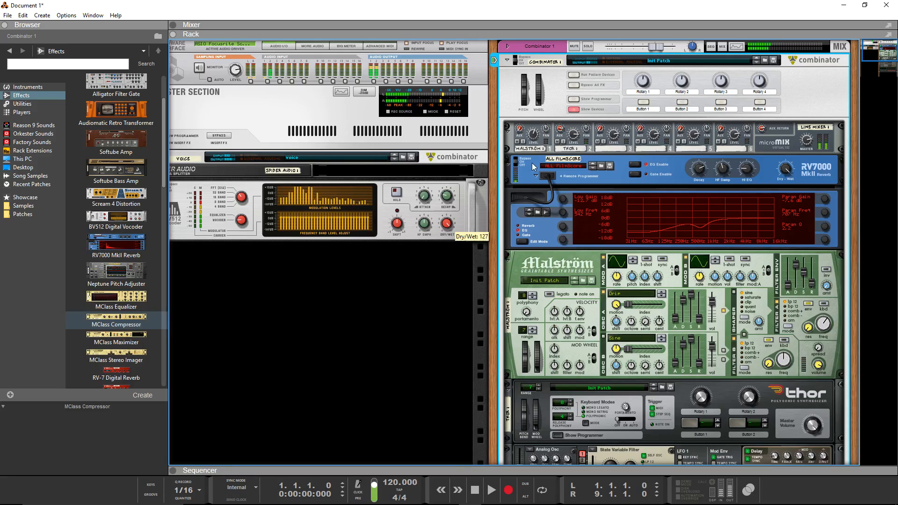
Step: Adjust the Malström channel level on the line mixer and set the Malström's Filter A frequency to 110
{"action": "left_click", "coordinate": [534, 135]}
{"action": "scroll", "coordinate": [538, 133], "scroll_direction": "up", "scroll_amount": 3}
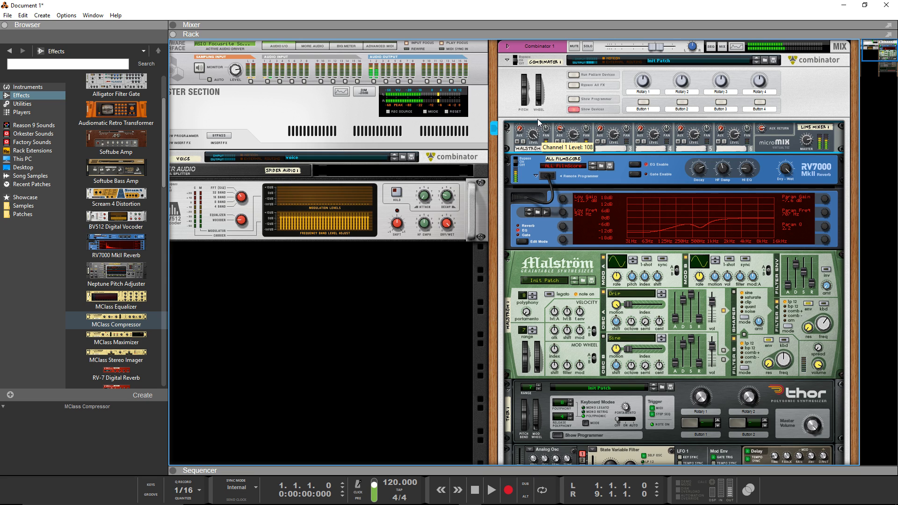
{"action": "mouse_move", "coordinate": [537, 118]}
{"action": "left_mouse_down"}
{"action": "mouse_move", "coordinate": [536, 144]}
{"action": "mouse_move", "coordinate": [538, 130]}
{"action": "left_mouse_up"}
{"action": "left_click_drag", "start_coordinate": [824, 327], "coordinate": [824, 320]}
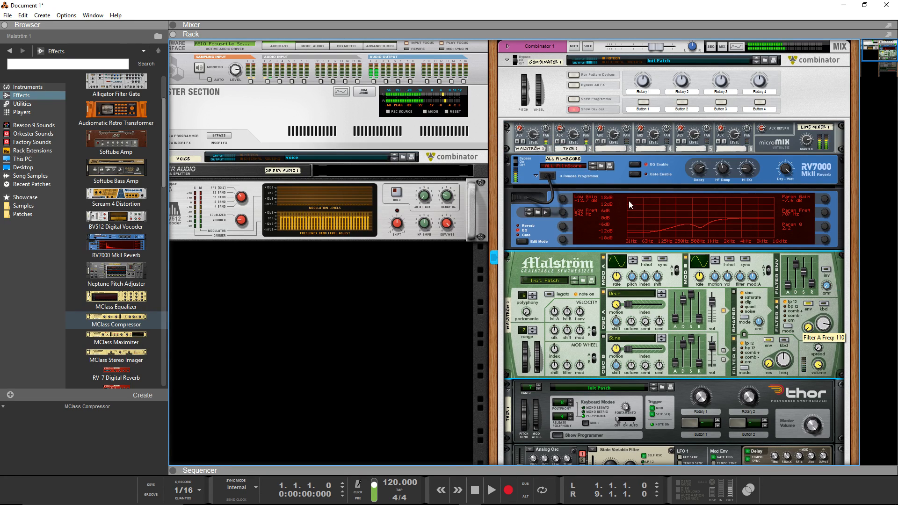
Step: Fine-tune the Malström channel level on the line mixer and readjust the Malström's Filter A frequency by ear
{"action": "left_click", "coordinate": [538, 148]}
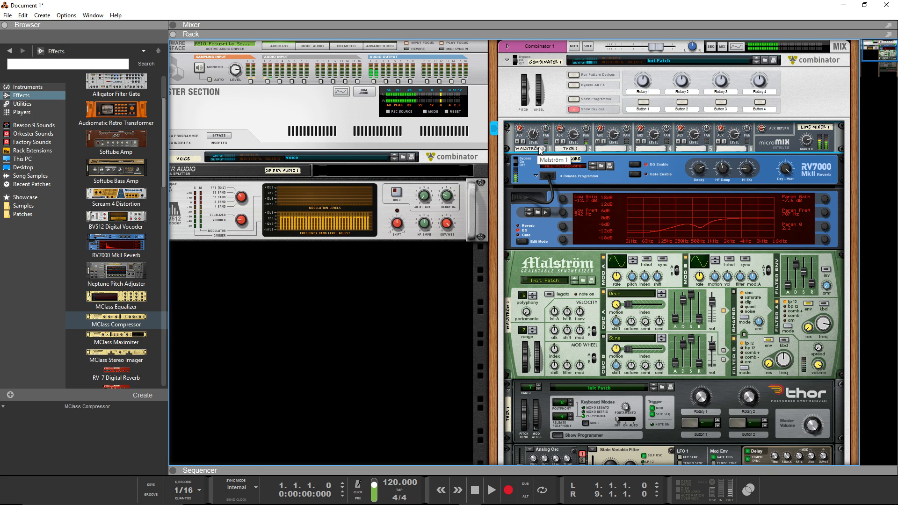
{"action": "left_click_drag", "start_coordinate": [533, 137], "coordinate": [532, 142]}
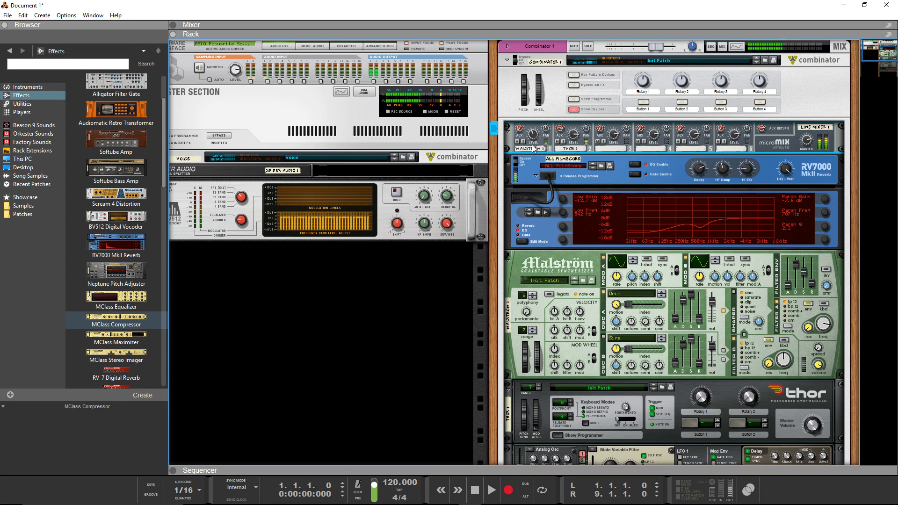
{"action": "left_click", "coordinate": [823, 322]}
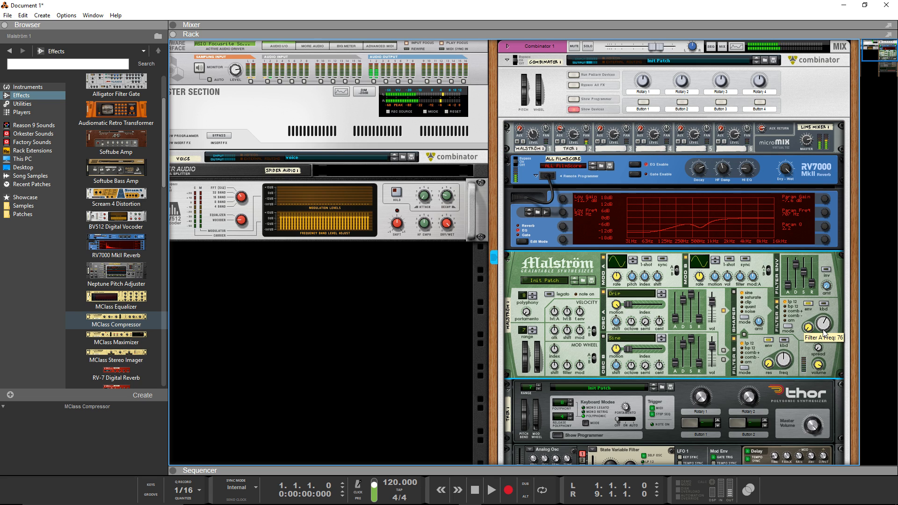
{"action": "left_click_drag", "start_coordinate": [822, 319], "coordinate": [827, 324]}
{"action": "left_click", "coordinate": [453, 330]}
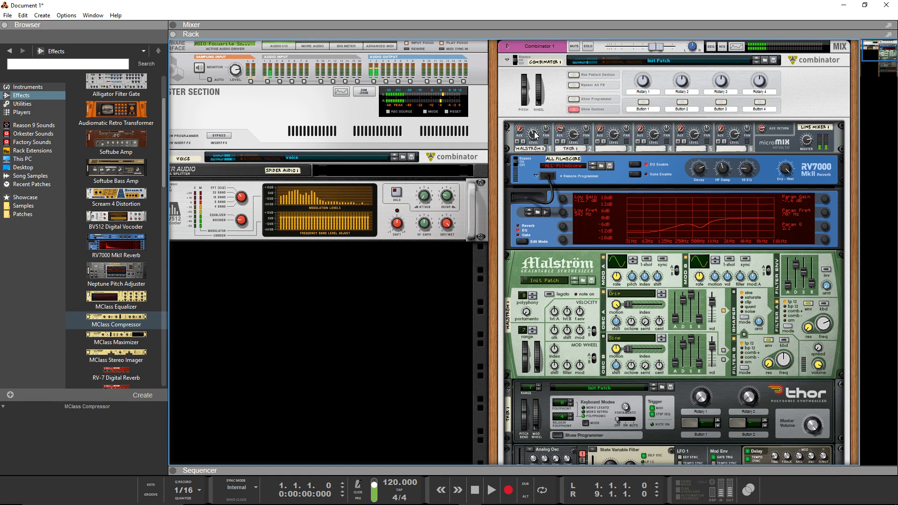
{"action": "left_click", "coordinate": [509, 106]}
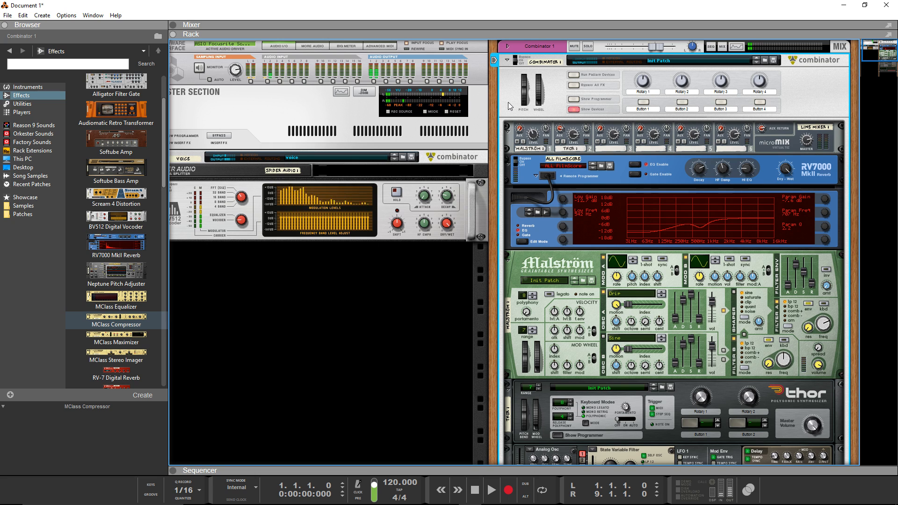
{"action": "left_click", "coordinate": [444, 276]}
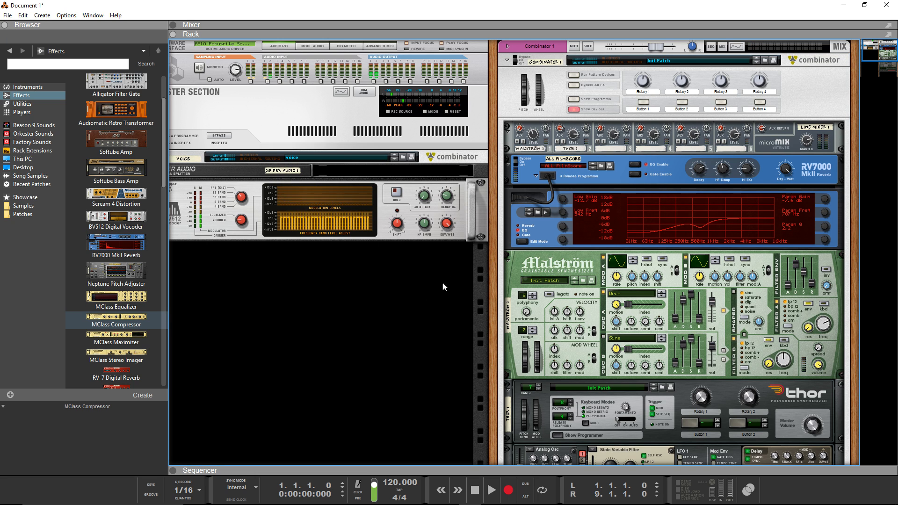
{"action": "scroll", "coordinate": [445, 272], "scroll_direction": "down", "scroll_amount": 3}
{"action": "scroll", "coordinate": [445, 272], "scroll_direction": "up", "scroll_amount": 3}
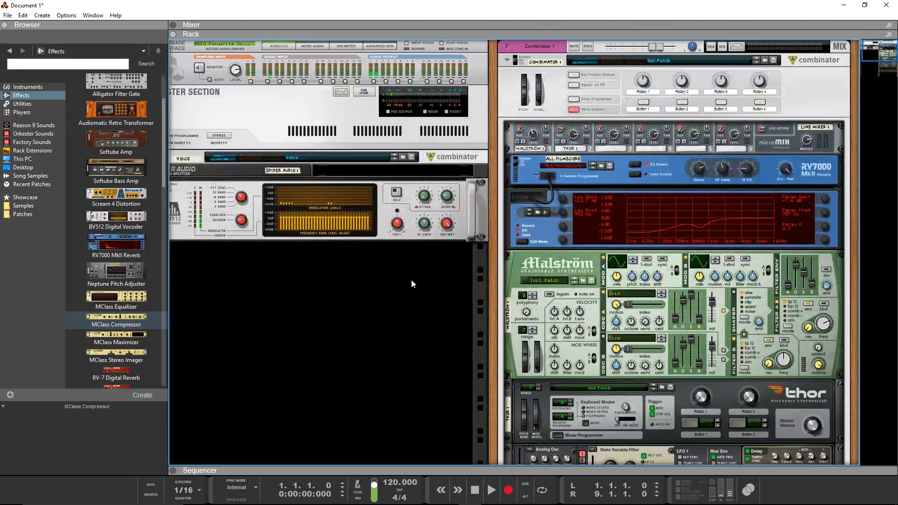